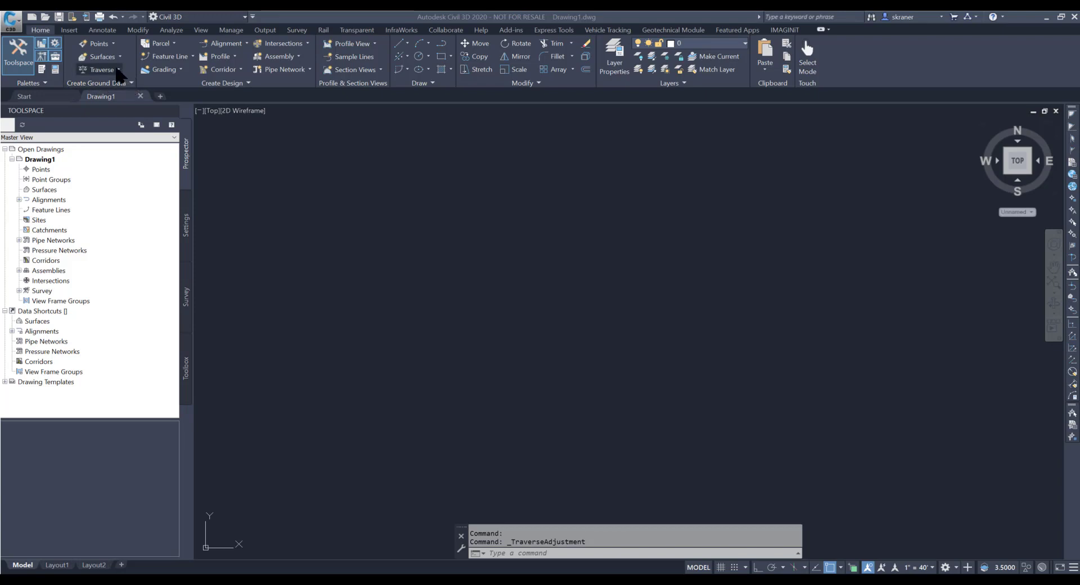
pyautogui.click(119, 70)
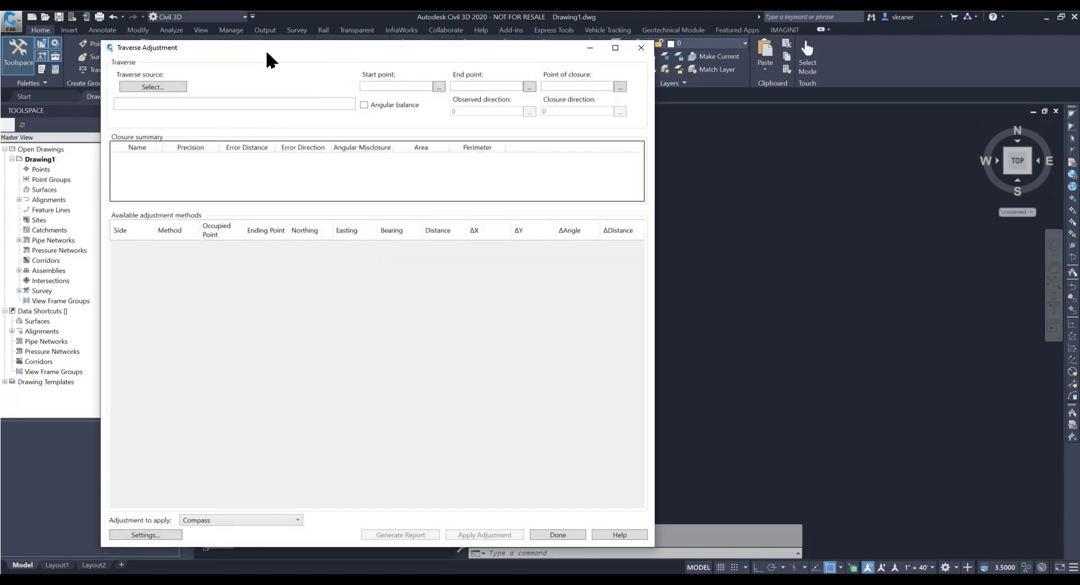
pyautogui.click(149, 87)
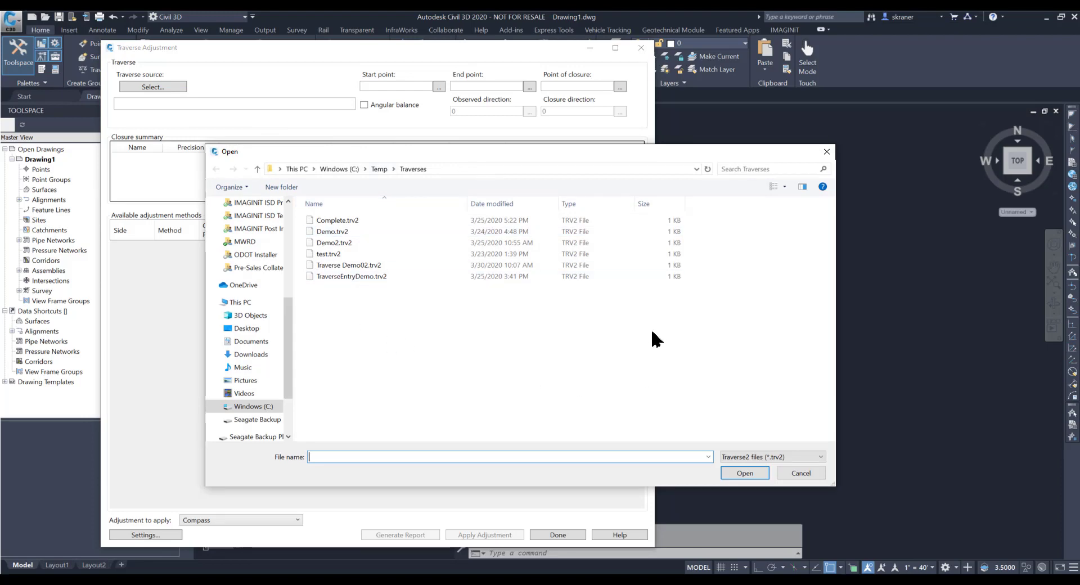
pyautogui.click(801, 475)
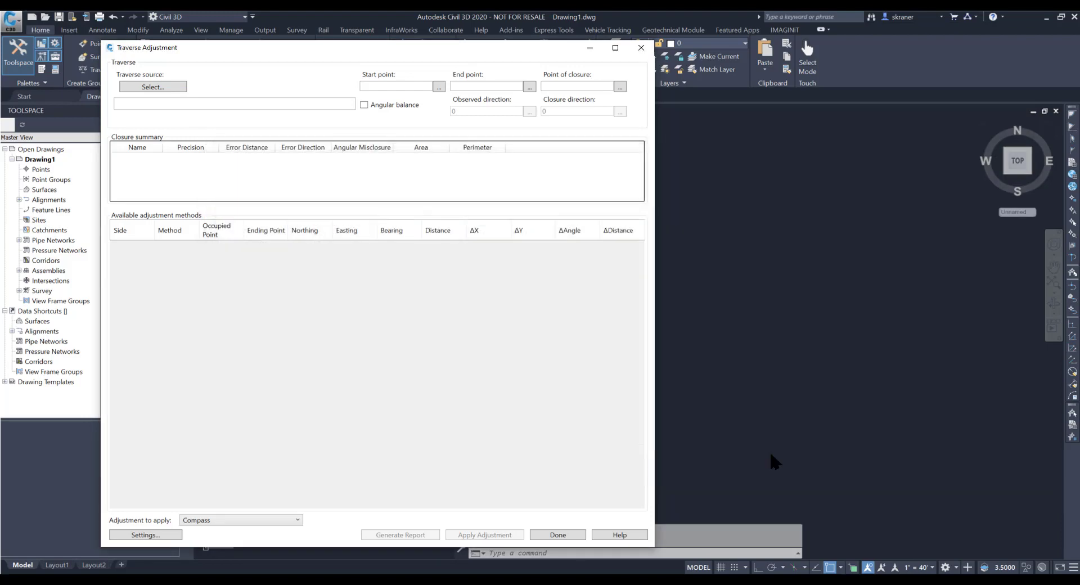
pyautogui.click(641, 48)
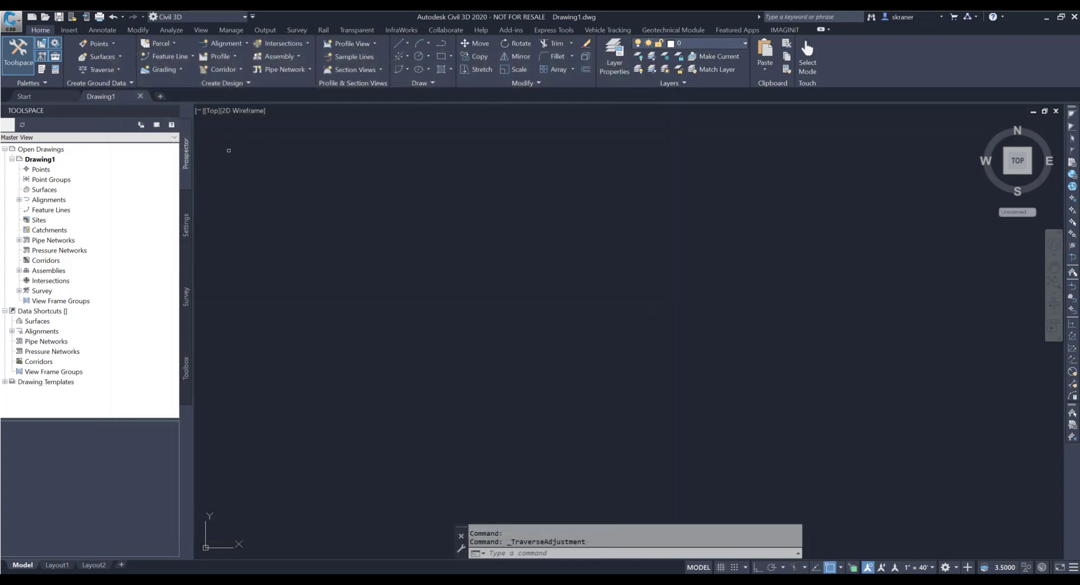
# Load the traverse file Traverse Demo02.trv2 into the Traverse Editor.
pyautogui.click(119, 70)
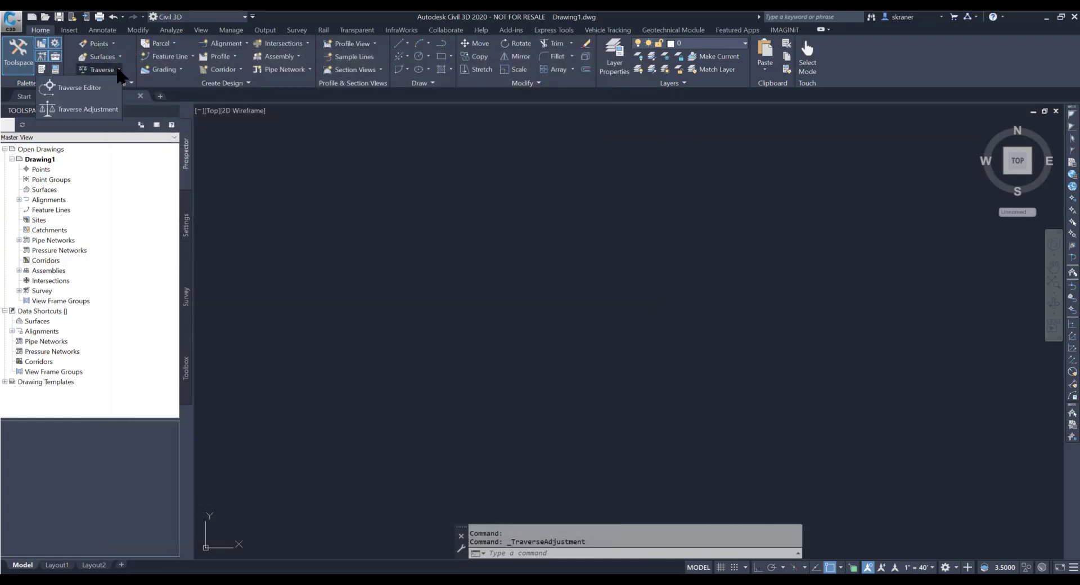
pyautogui.click(76, 89)
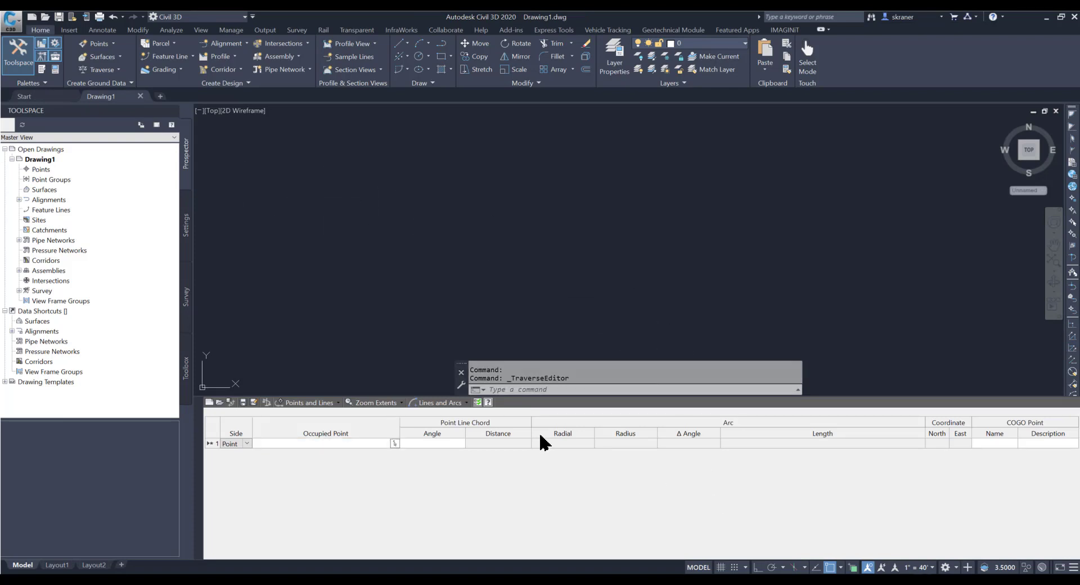
pyautogui.click(219, 403)
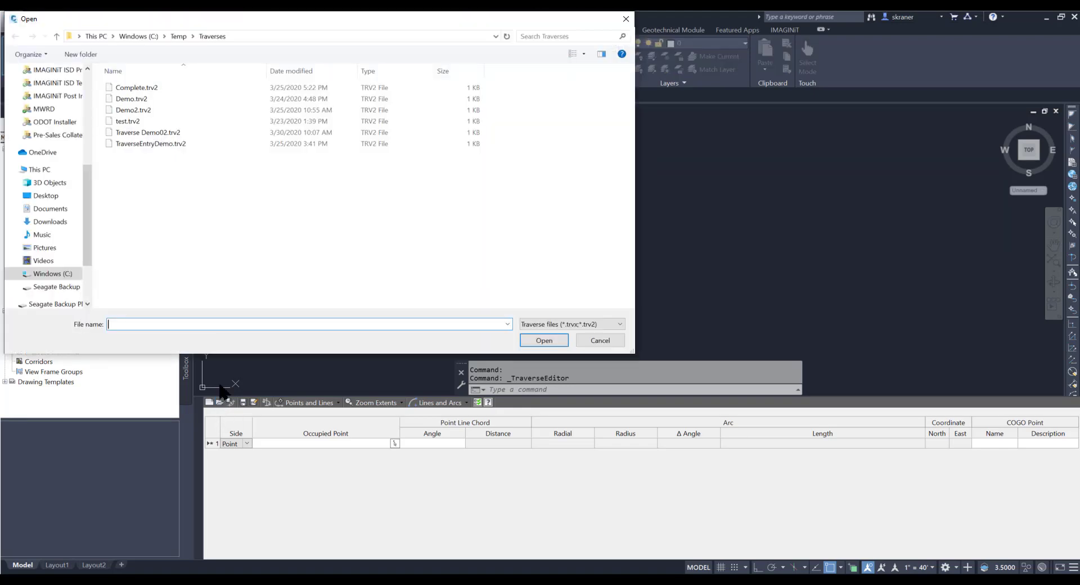
pyautogui.doubleClick(166, 132)
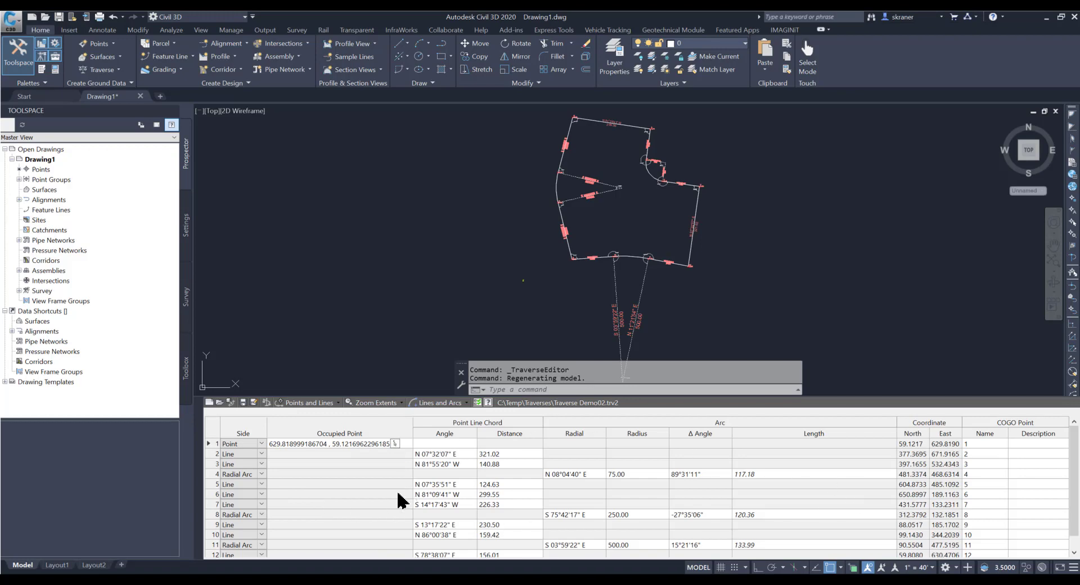
pyautogui.click(267, 403)
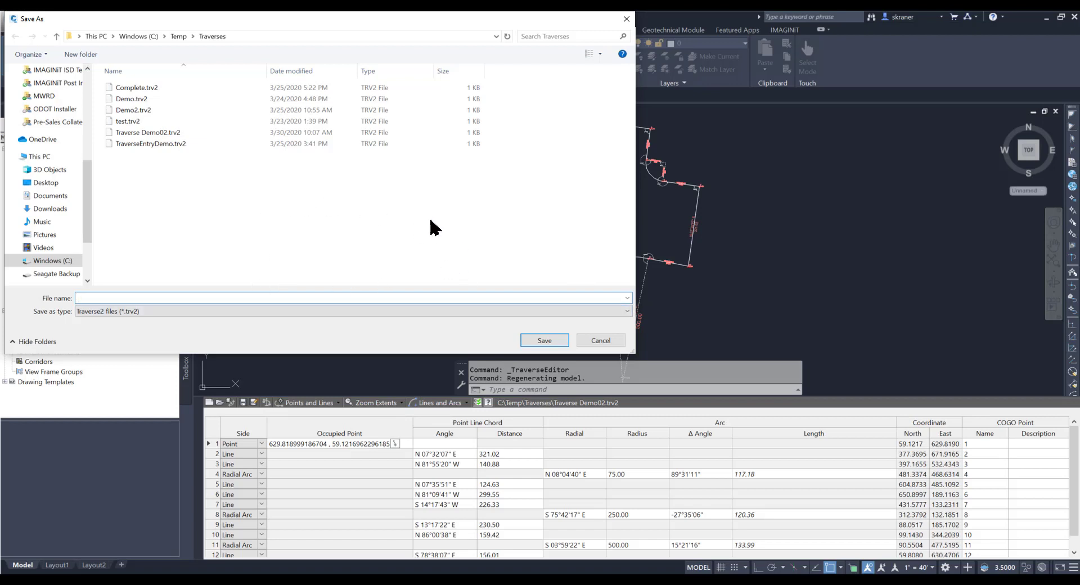
pyautogui.click(599, 340)
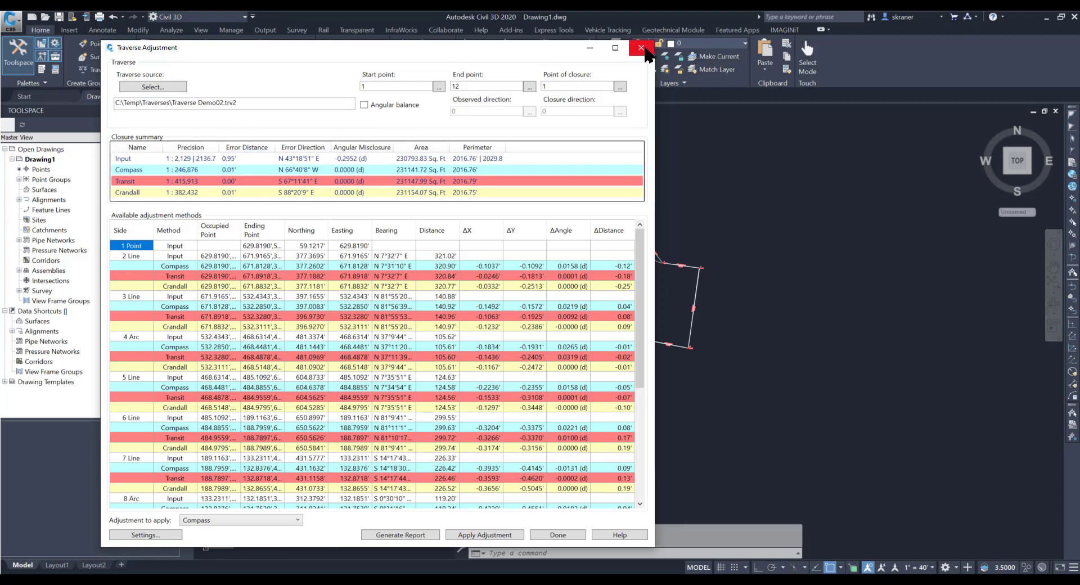
# Close the Traverse Adjustment dialog and examine the closure between points 1 and 12 in the drawing.
pyautogui.click(642, 48)
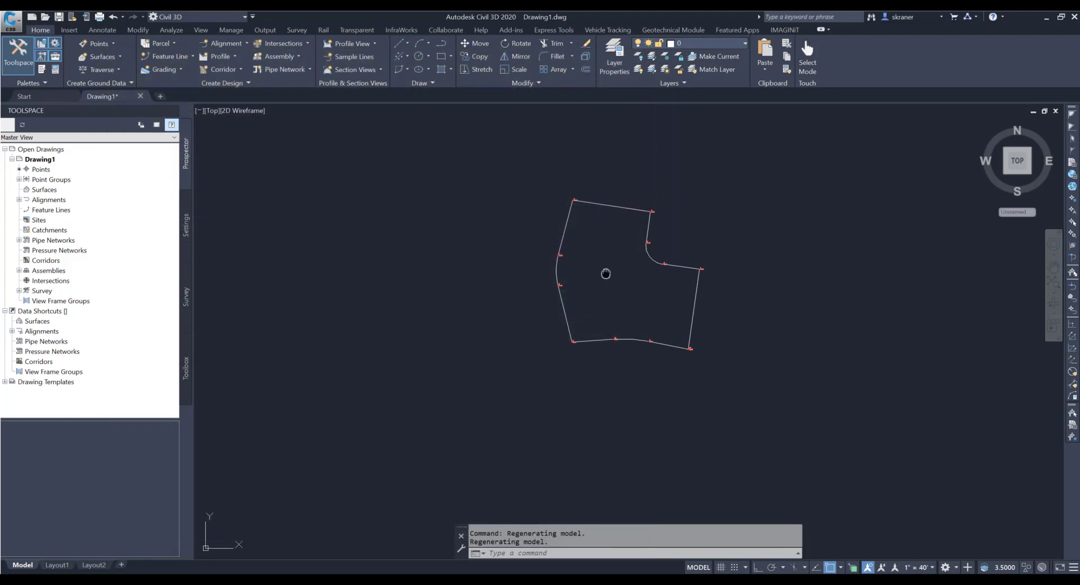
pyautogui.middleClick(606, 272)
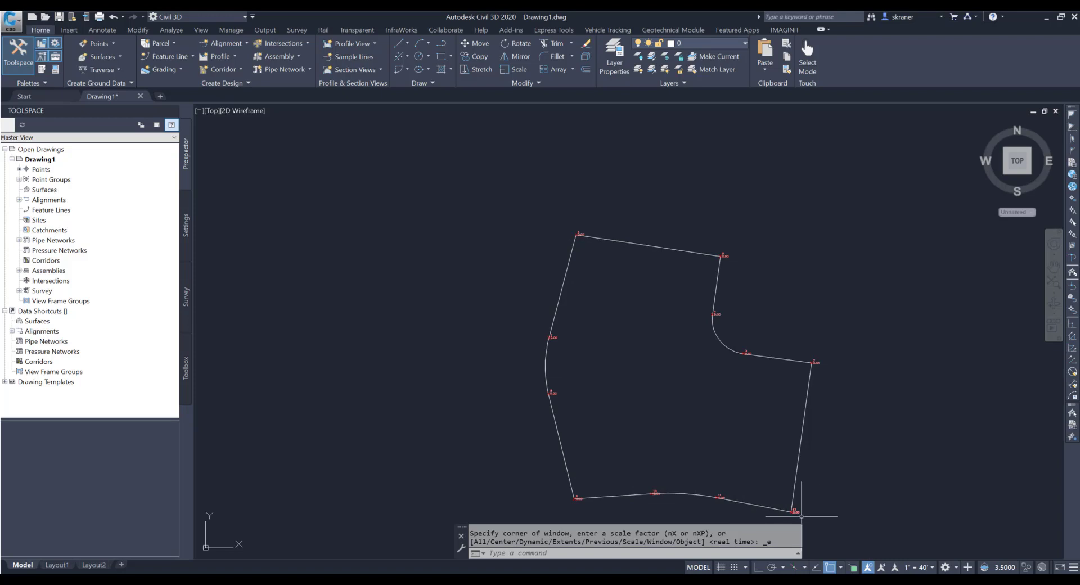
pyautogui.scroll(10, 785, 518)
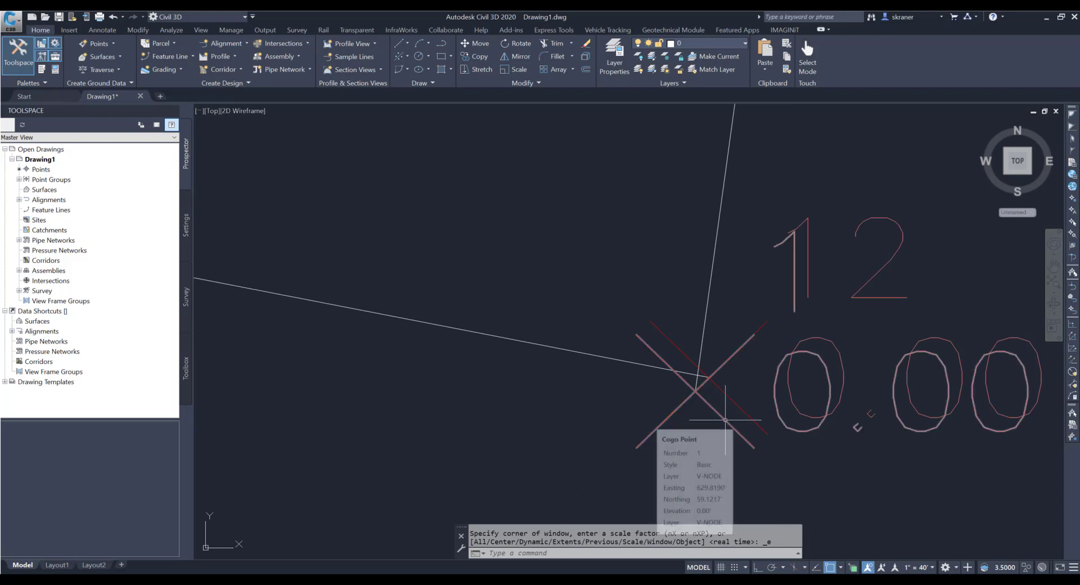
pyautogui.moveTo(743, 410)
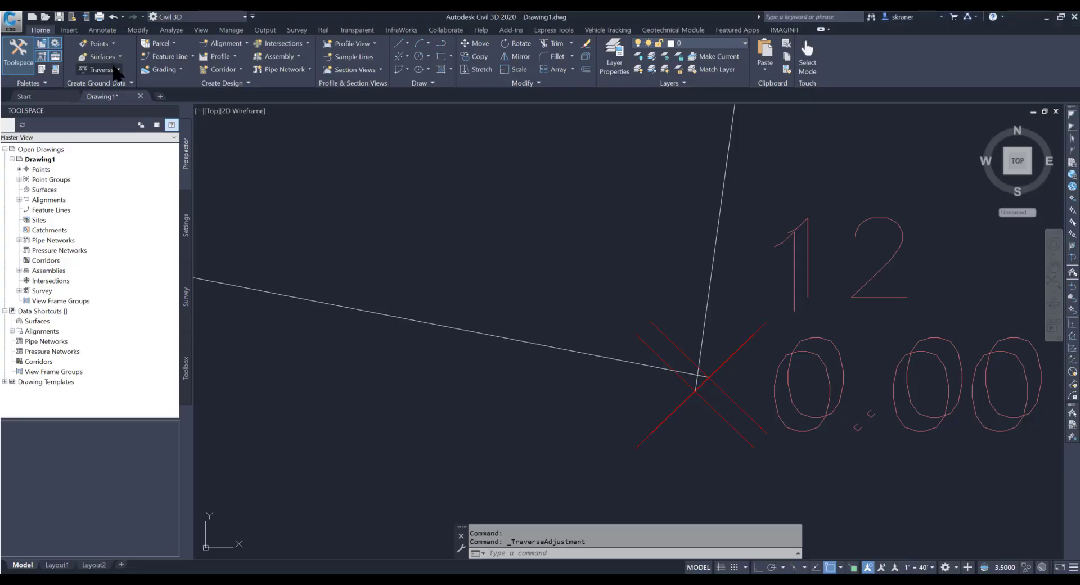
# Open the traverse adjustment for Traverse Demo02.trv2 with start point 1 and switch off angular balance.
pyautogui.click(117, 69)
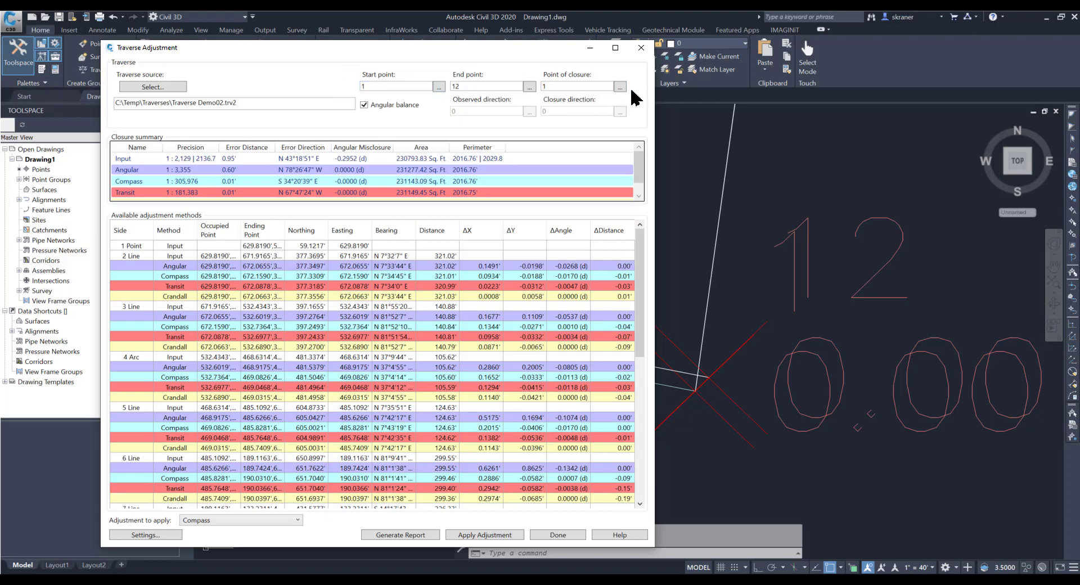
pyautogui.click(365, 87)
pyautogui.write('1')
pyautogui.click(364, 105)
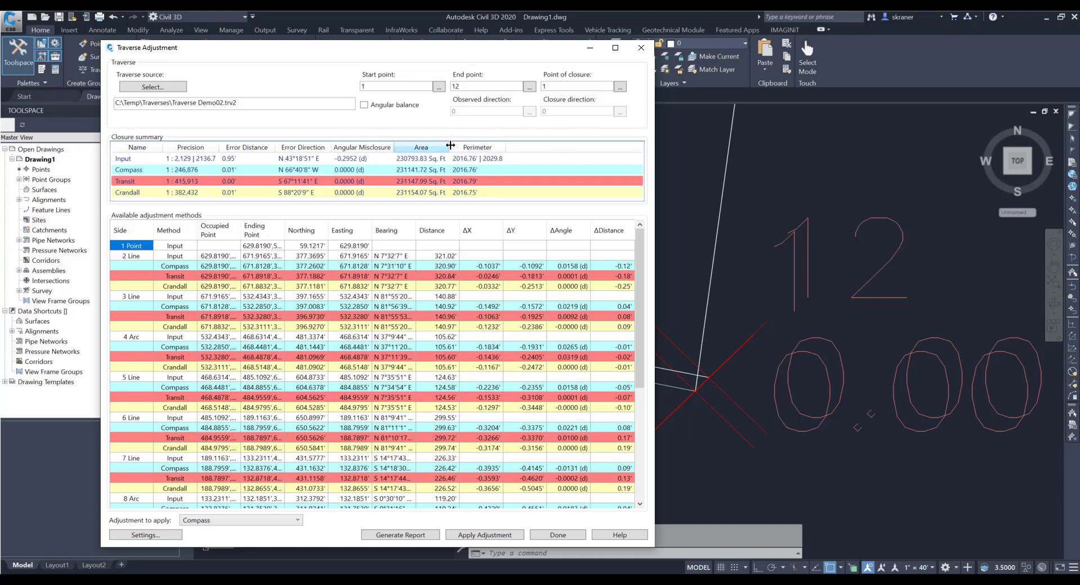
# Widen the Area column and the Traverse Adjustment dialog, and review the available adjustment methods for all sides of the traverse.
pyautogui.moveTo(450, 145); pyautogui.dragTo(524, 145)
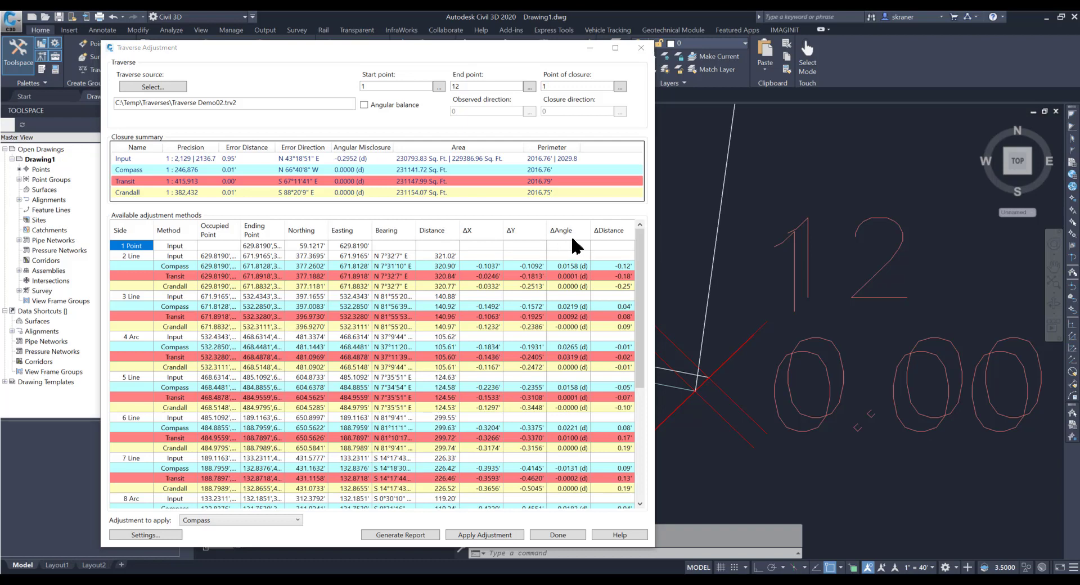
pyautogui.moveTo(655, 502); pyautogui.dragTo(953, 519)
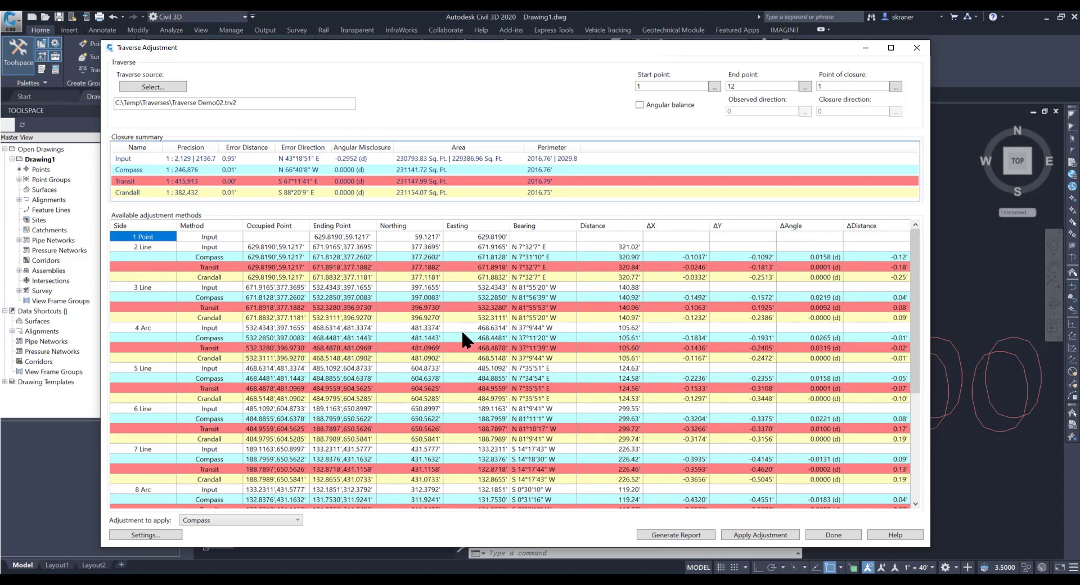
pyautogui.scroll(-2, 765, 397)
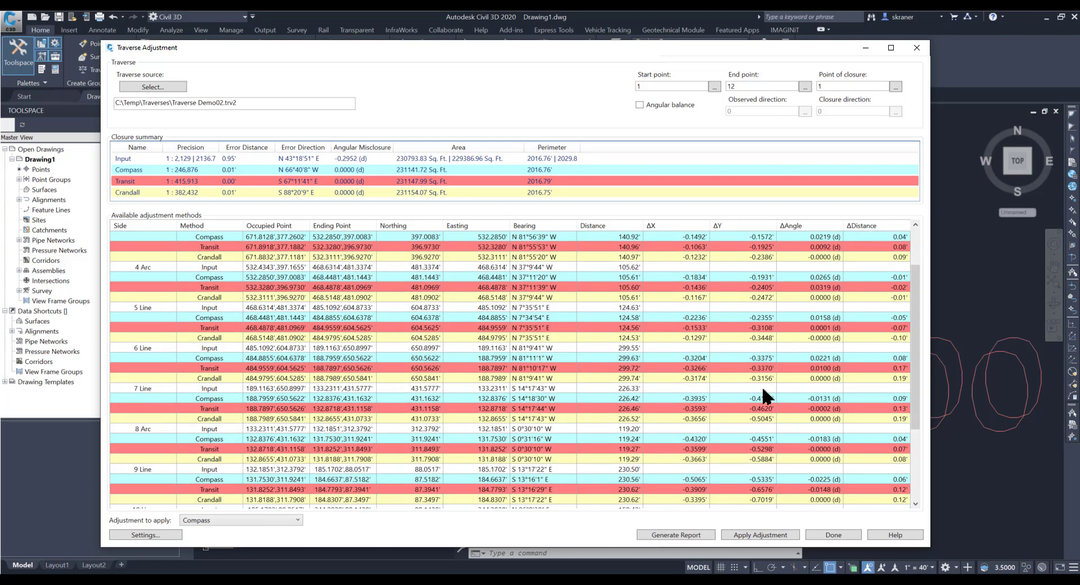
pyautogui.scroll(-4, 765, 396)
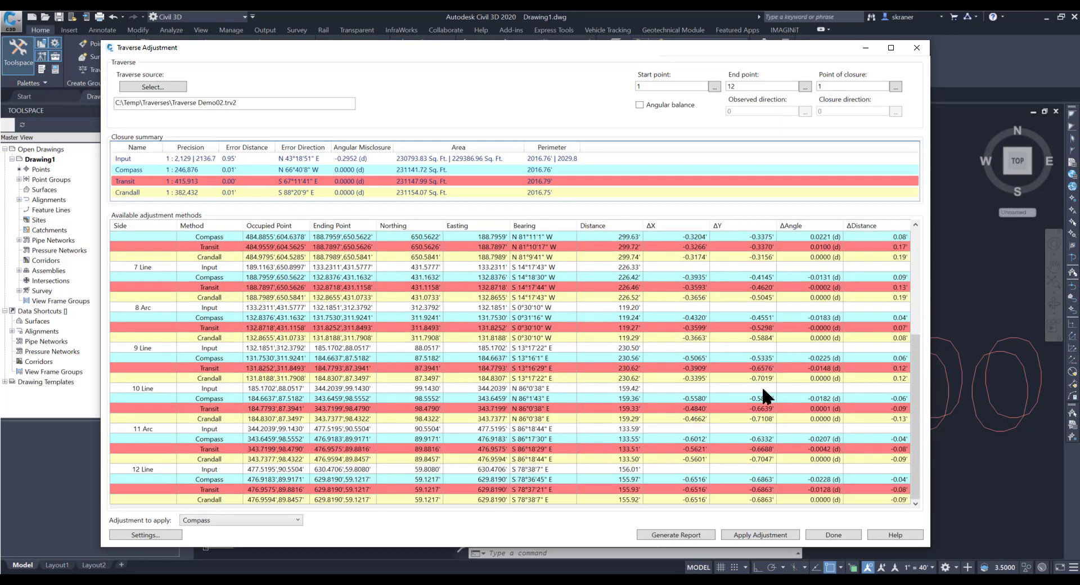
pyautogui.scroll(6, 762, 386)
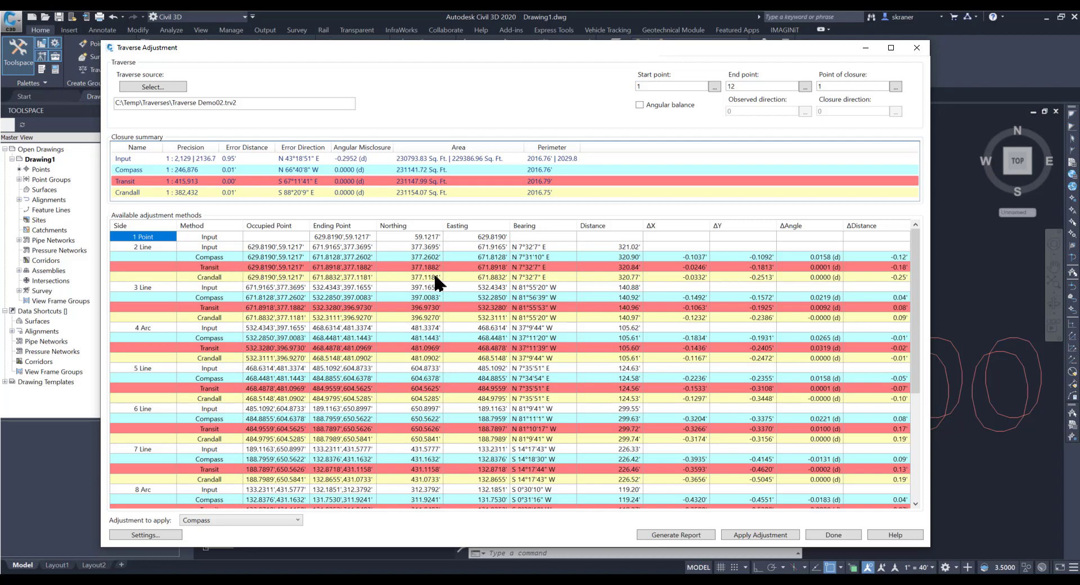
pyautogui.scroll(-4, 713, 344)
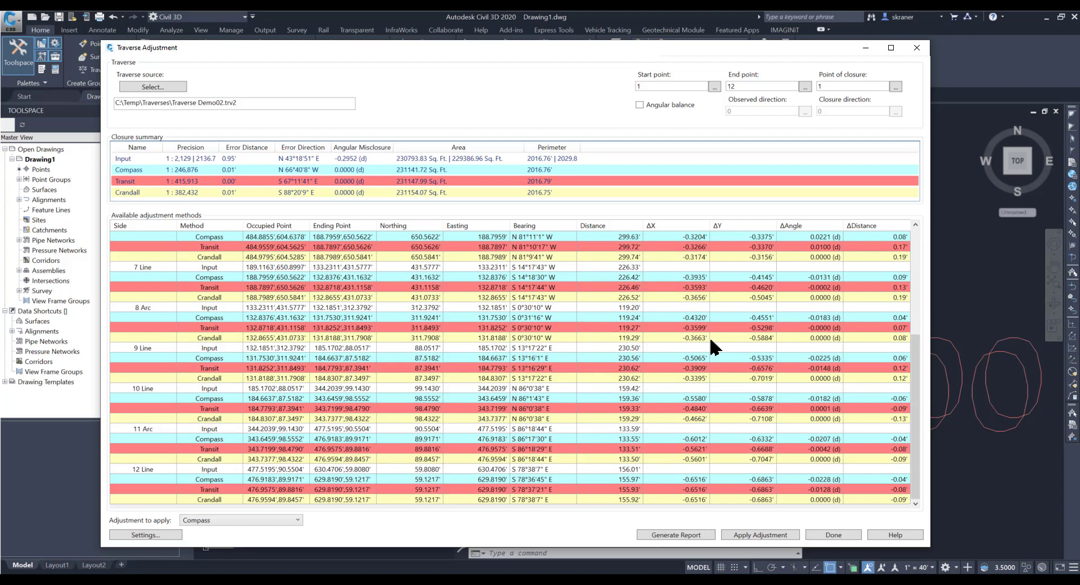
pyautogui.scroll(6, 714, 346)
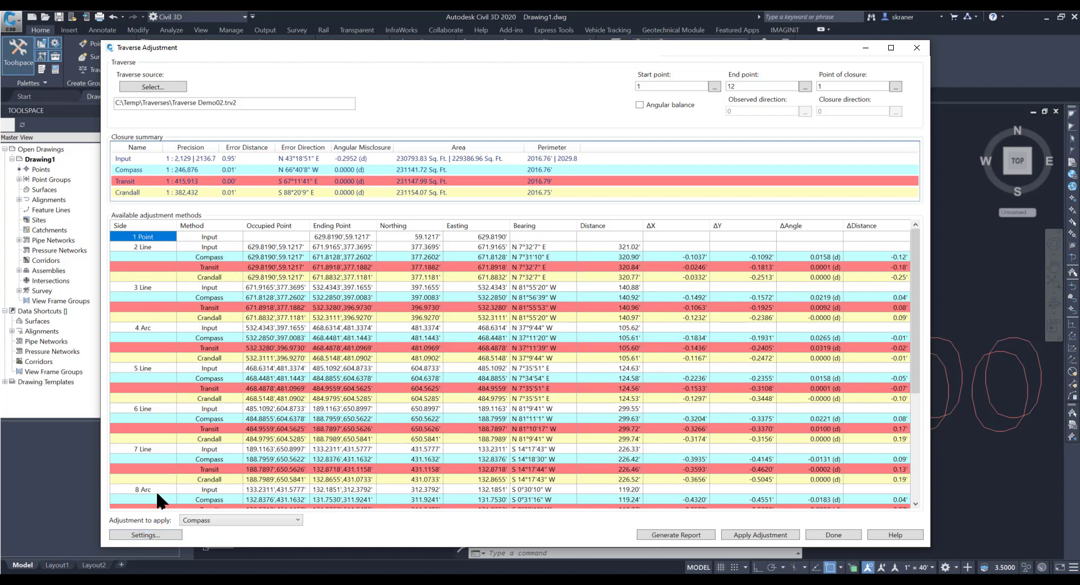
# Exclude the Transit and Crandall methods in the adjustment settings, keeping only Compass with curves adjusted across the chord.
pyautogui.click(147, 535)
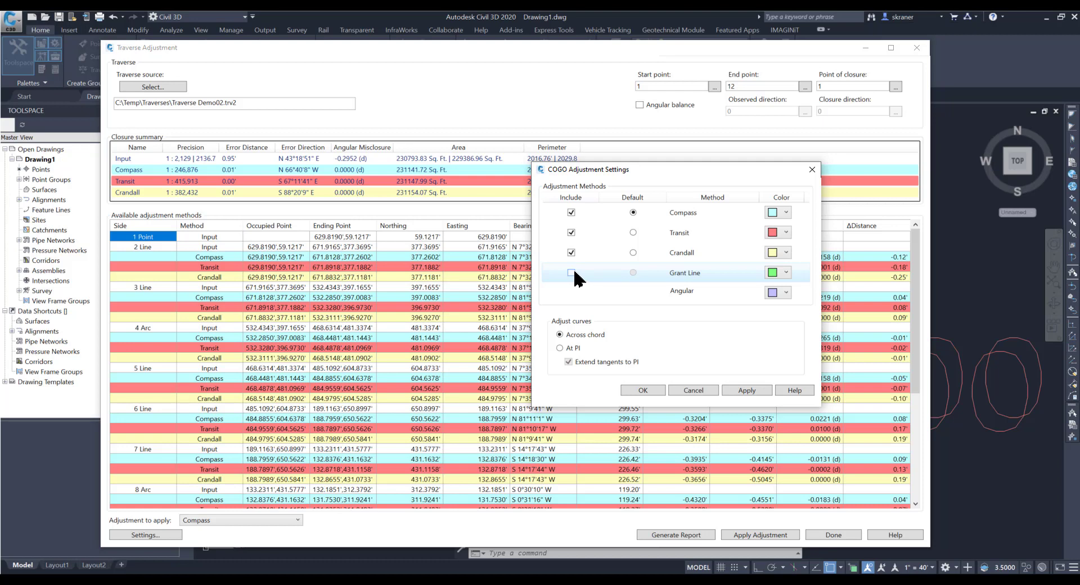
pyautogui.moveTo(701, 170); pyautogui.dragTo(723, 76)
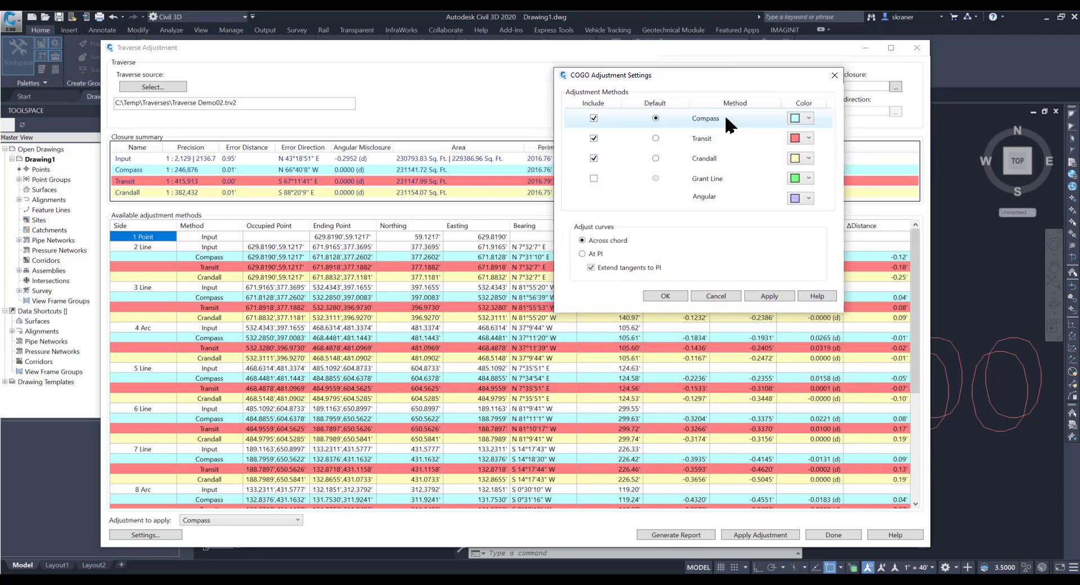
pyautogui.click(594, 138)
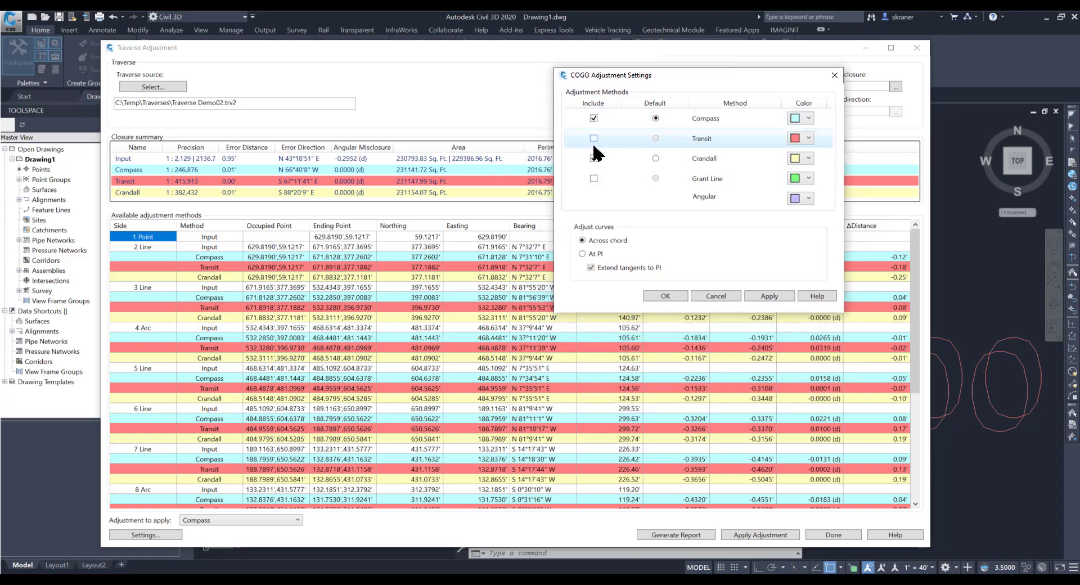
pyautogui.click(594, 158)
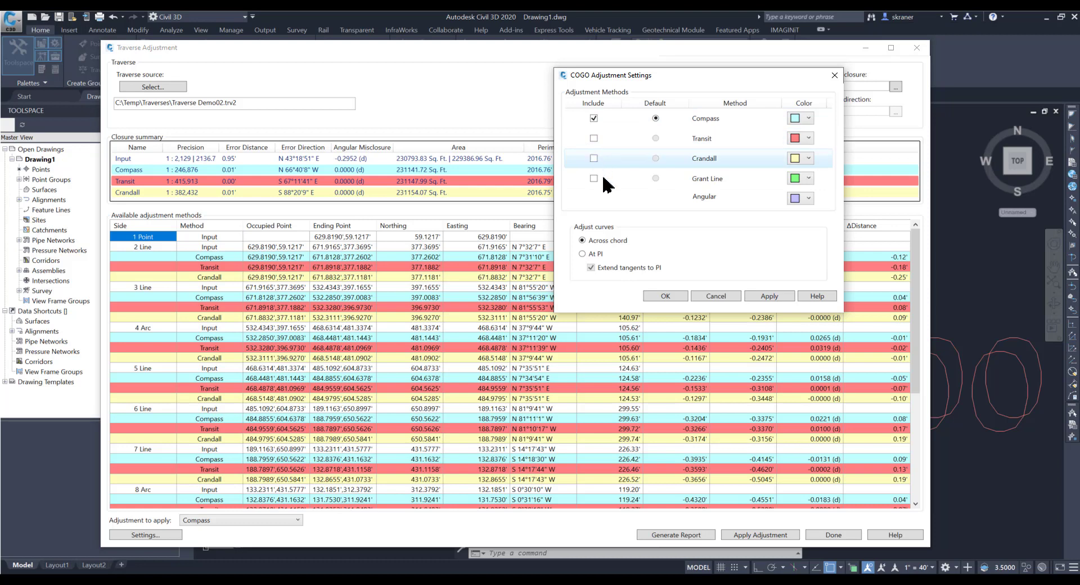
pyautogui.click(658, 291)
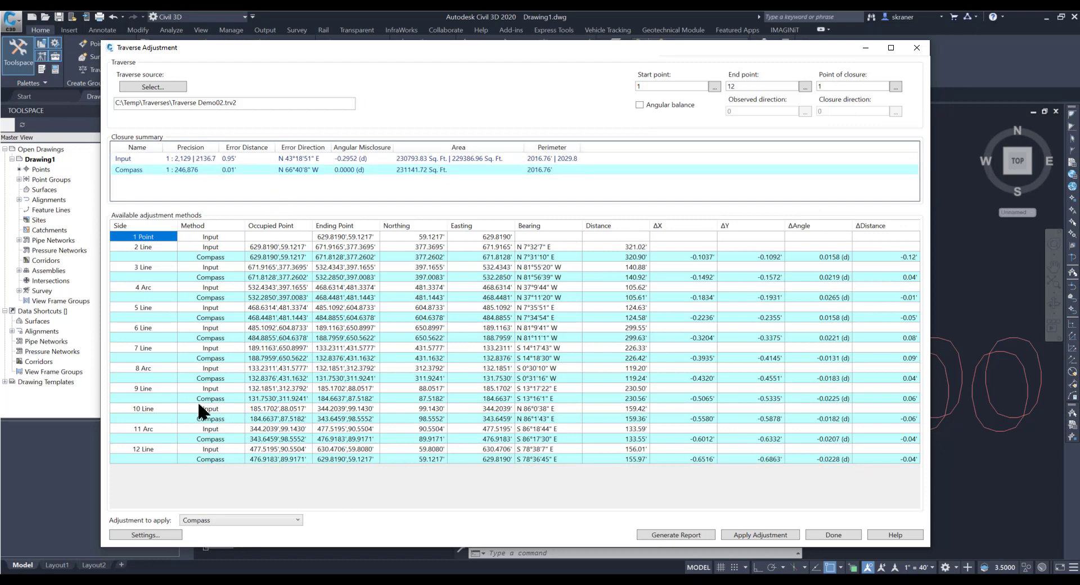
pyautogui.click(151, 535)
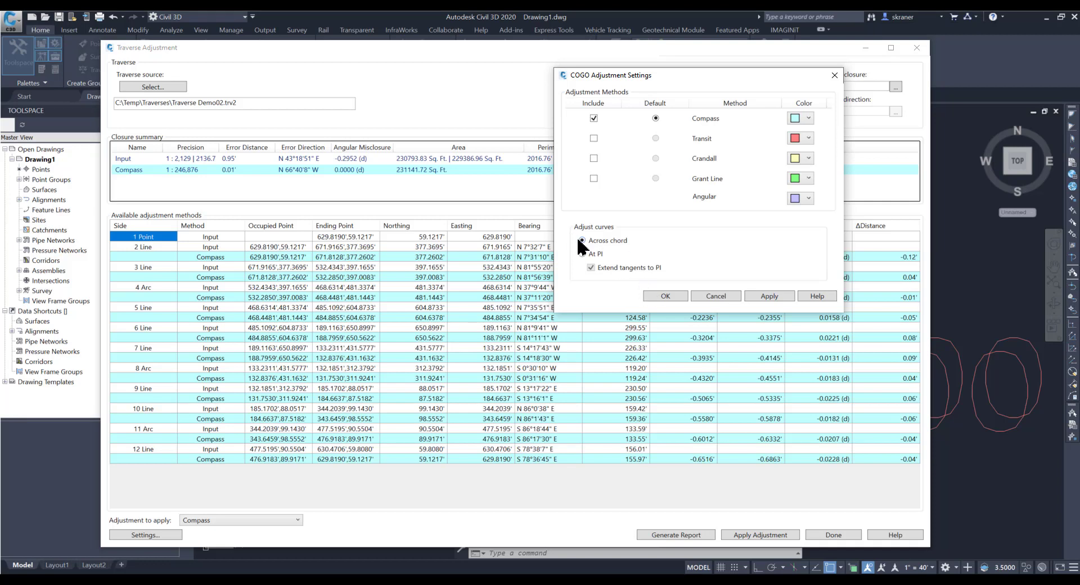
pyautogui.click(665, 295)
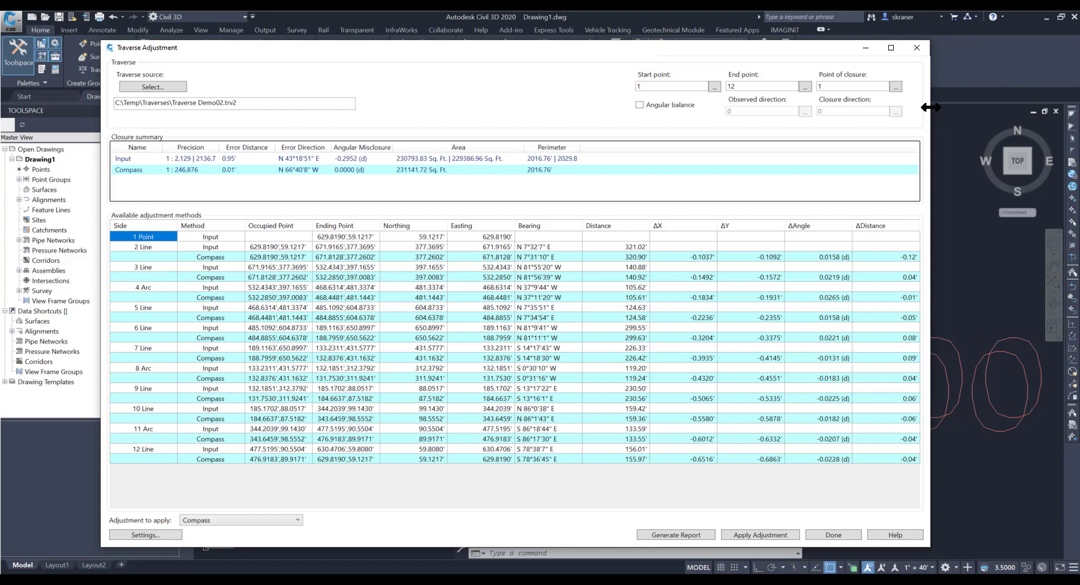
# Narrow the Traverse Adjustment dialog and examine the chord and arc between points 3 and 4 in the drawing.
pyautogui.moveTo(931, 106); pyautogui.dragTo(375, 157)
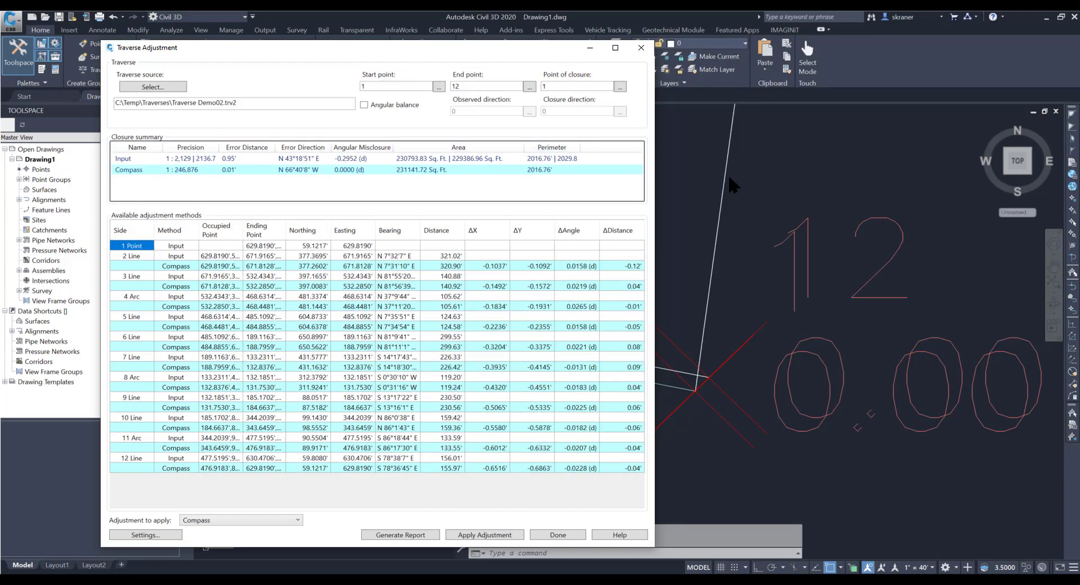
pyautogui.scroll(-6, 804, 326)
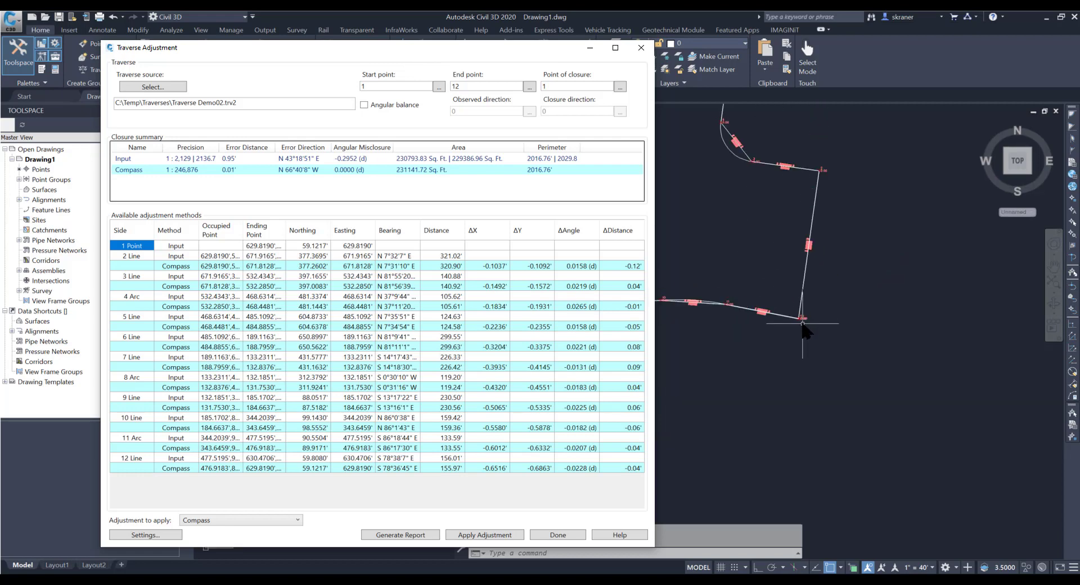
pyautogui.scroll(-3, 804, 326)
pyautogui.scroll(2, 788, 281)
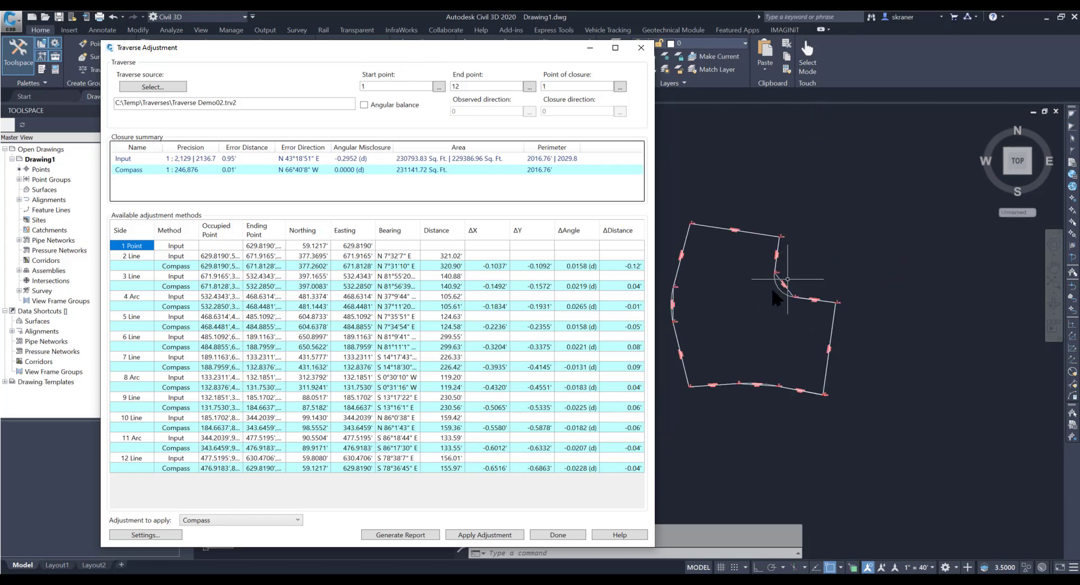
pyautogui.scroll(2, 776, 289)
pyautogui.scroll(2, 824, 280)
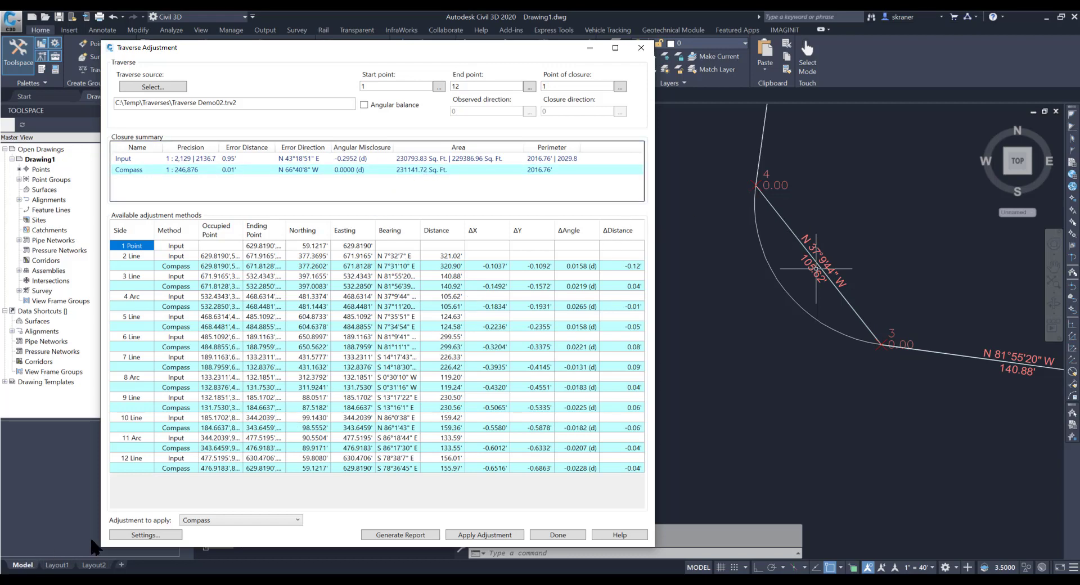
# Change the curve adjustment setting to At PI with tangents extended to PI, and view the traverse around points 3 and 4.
pyautogui.click(145, 536)
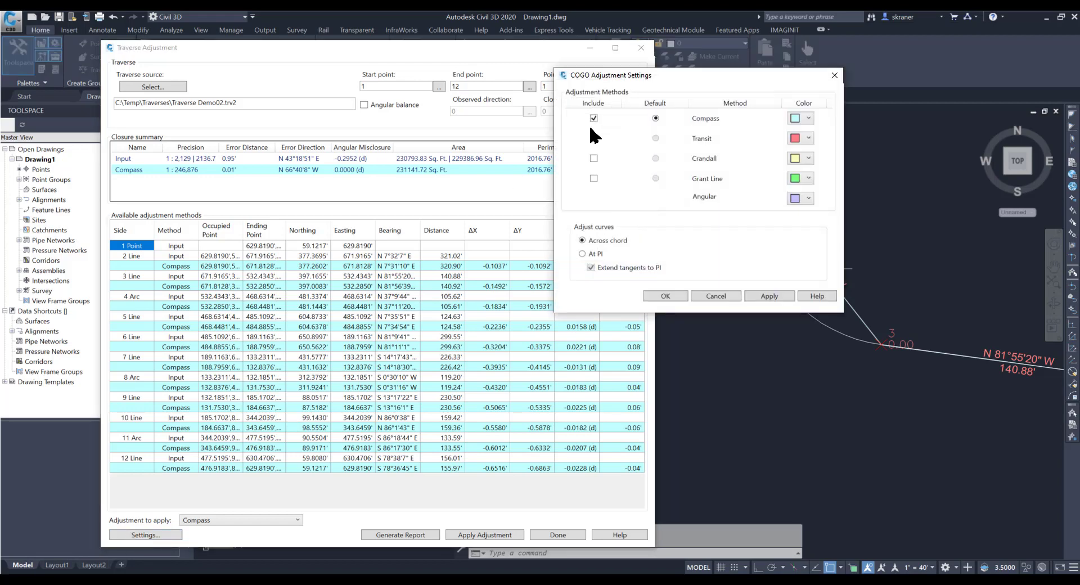
pyautogui.moveTo(698, 78); pyautogui.dragTo(398, 84)
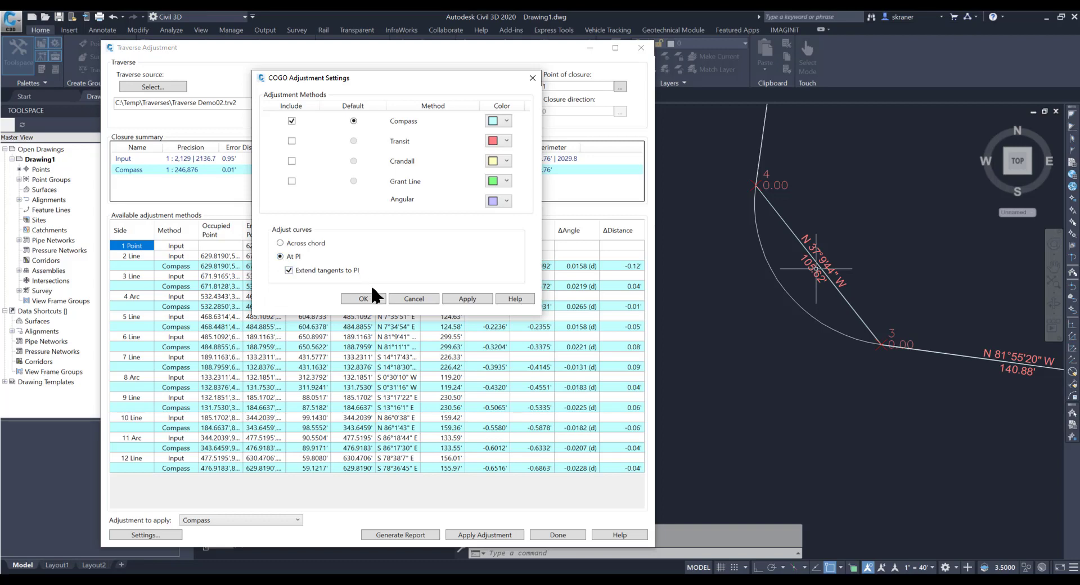
pyautogui.click(374, 298)
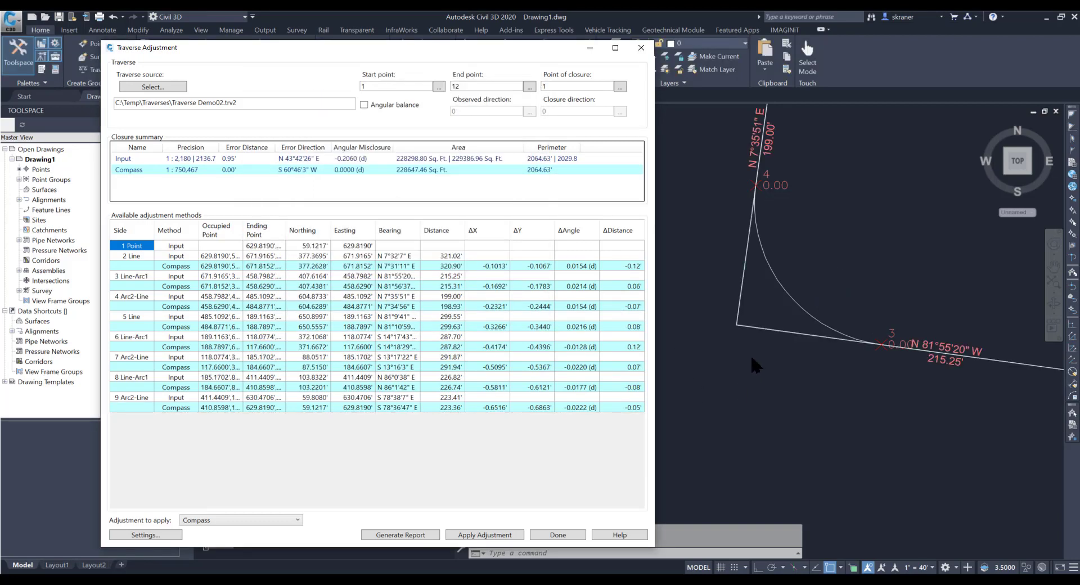
pyautogui.scroll(-2, 754, 365)
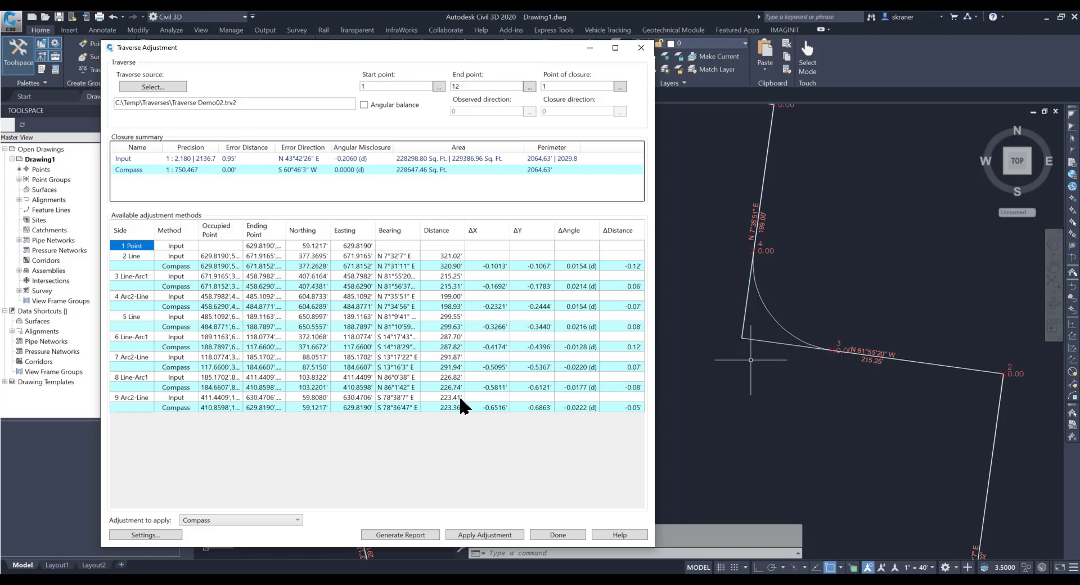
# Switch off extending tangents to PI for the At PI curve adjustment, view the traverse, and return curve adjustment to Across chord.
pyautogui.click(165, 536)
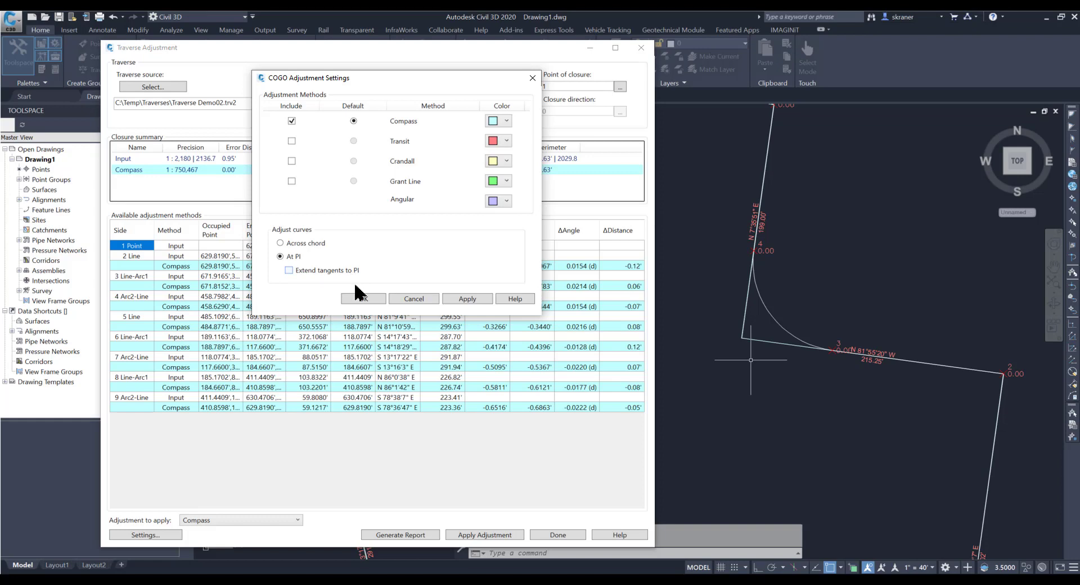
pyautogui.click(364, 298)
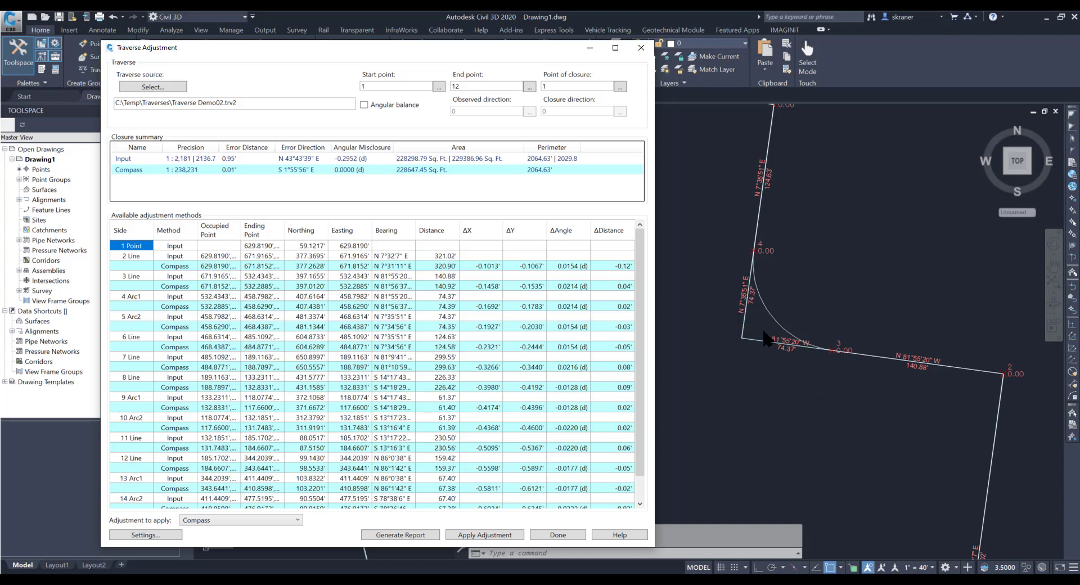
pyautogui.click(165, 536)
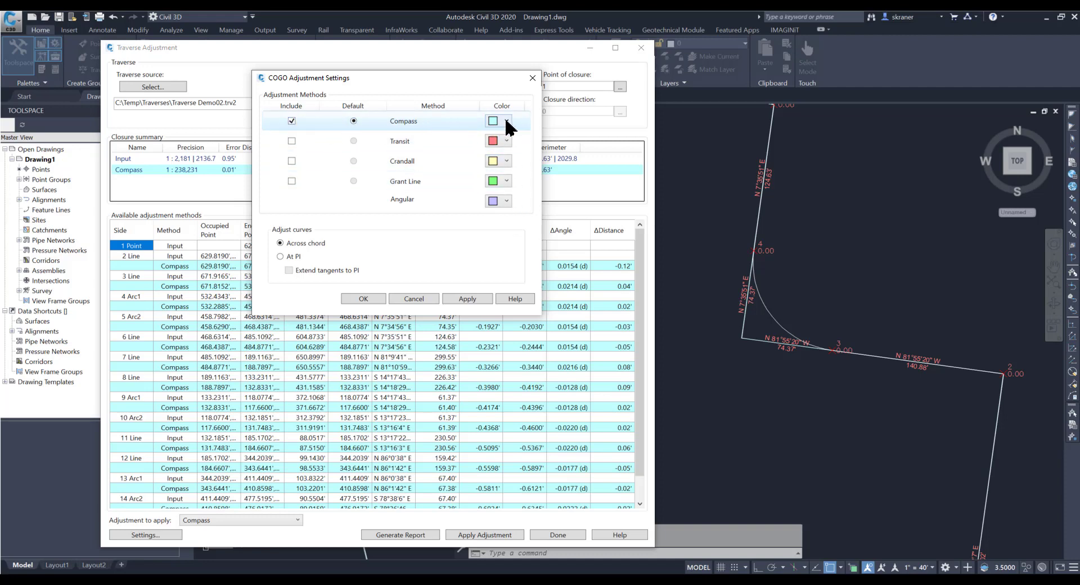
pyautogui.click(363, 299)
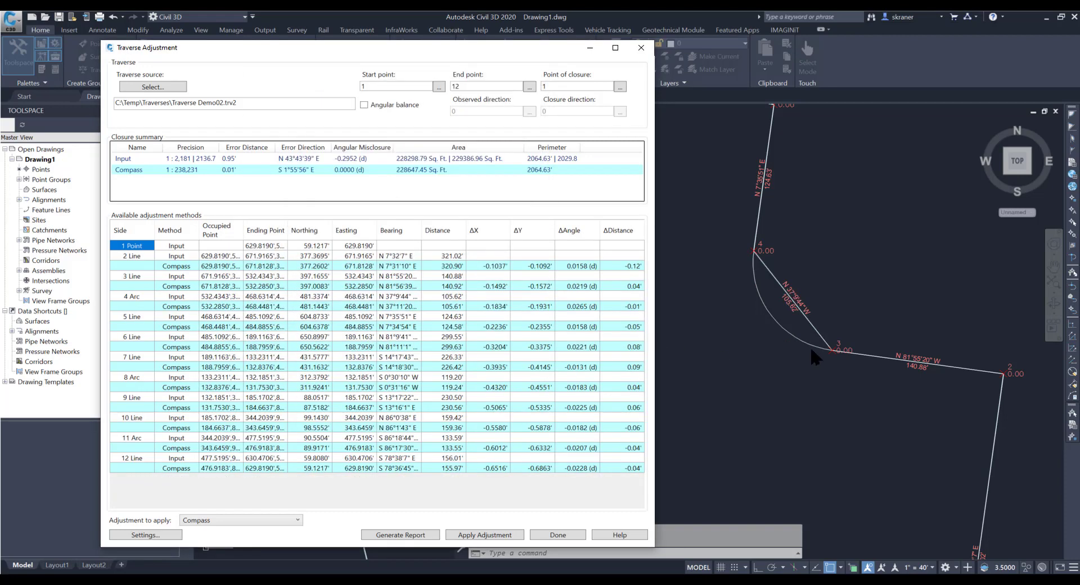
# Examine the input and Compass-adjusted lines in the drawing near points 11 and 12, including the closure gap at point 12.
pyautogui.scroll(5, 793, 444)
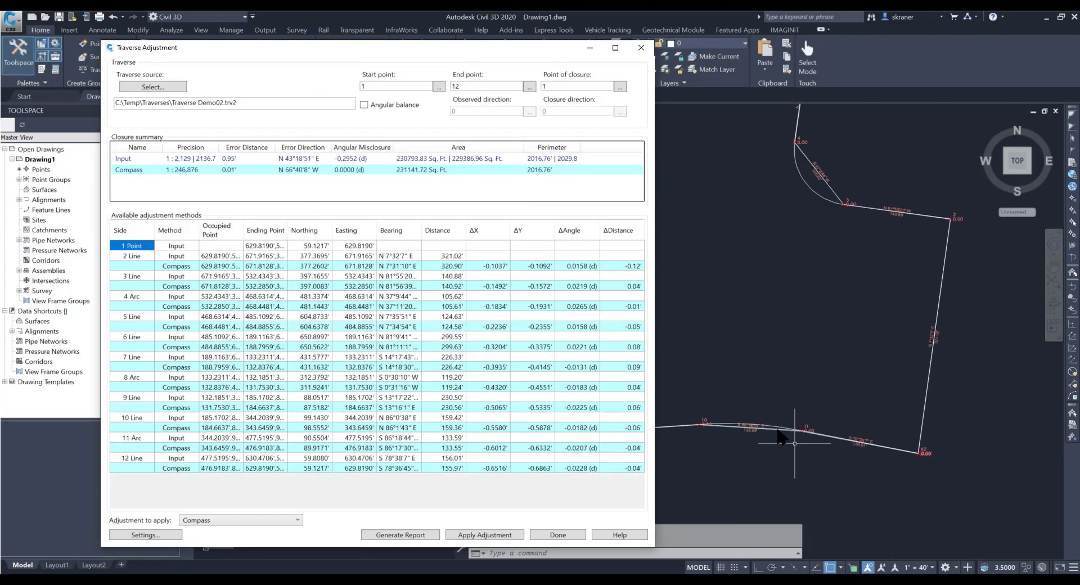
pyautogui.scroll(2, 775, 441)
pyautogui.scroll(2, 810, 444)
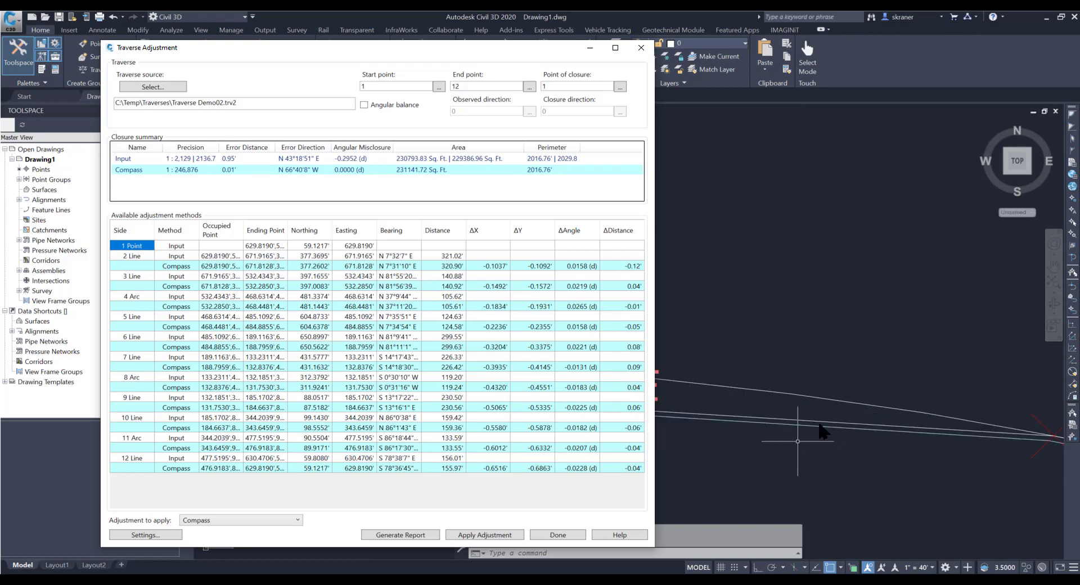
pyautogui.scroll(-2, 821, 427)
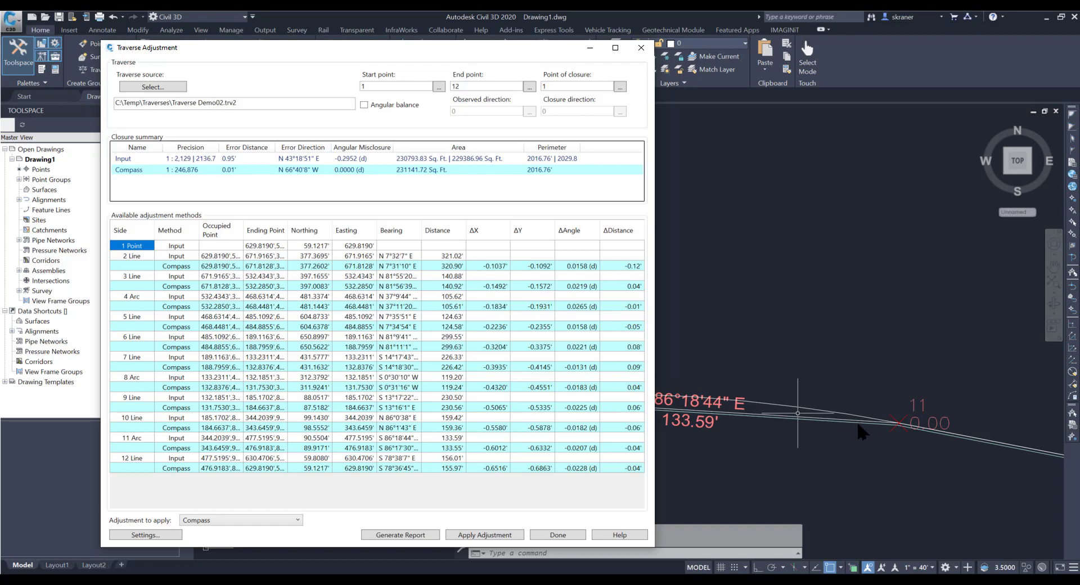
pyautogui.scroll(2, 858, 425)
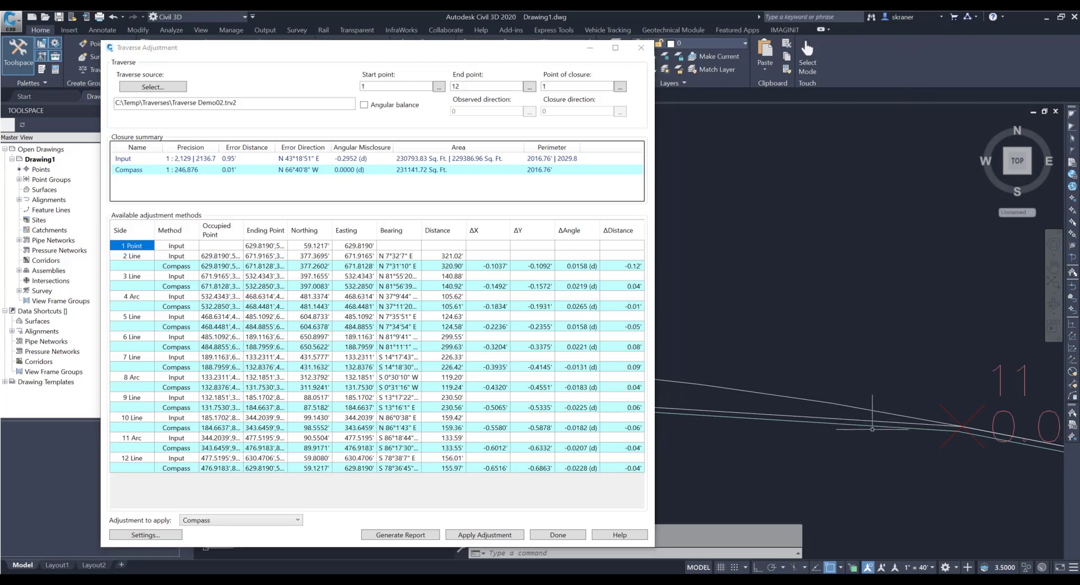
pyautogui.scroll(-10, 859, 428)
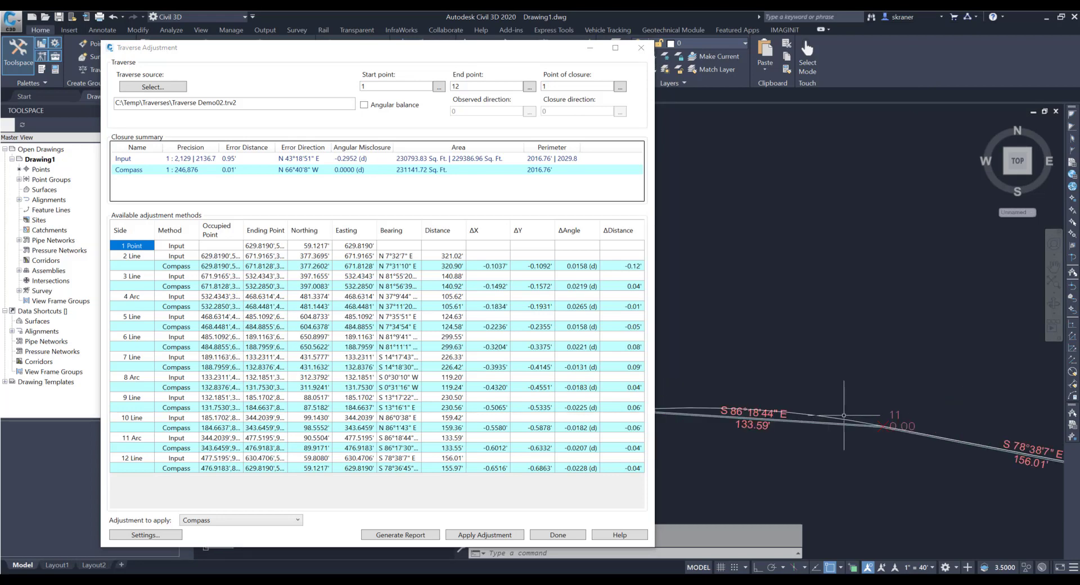
pyautogui.scroll(8, 935, 426)
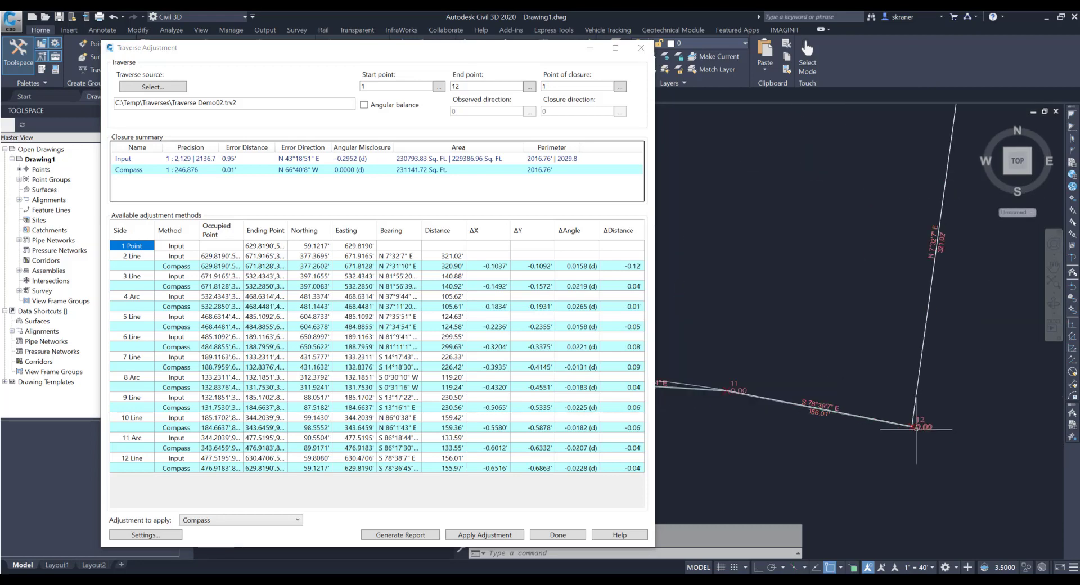
pyautogui.scroll(2, 889, 432)
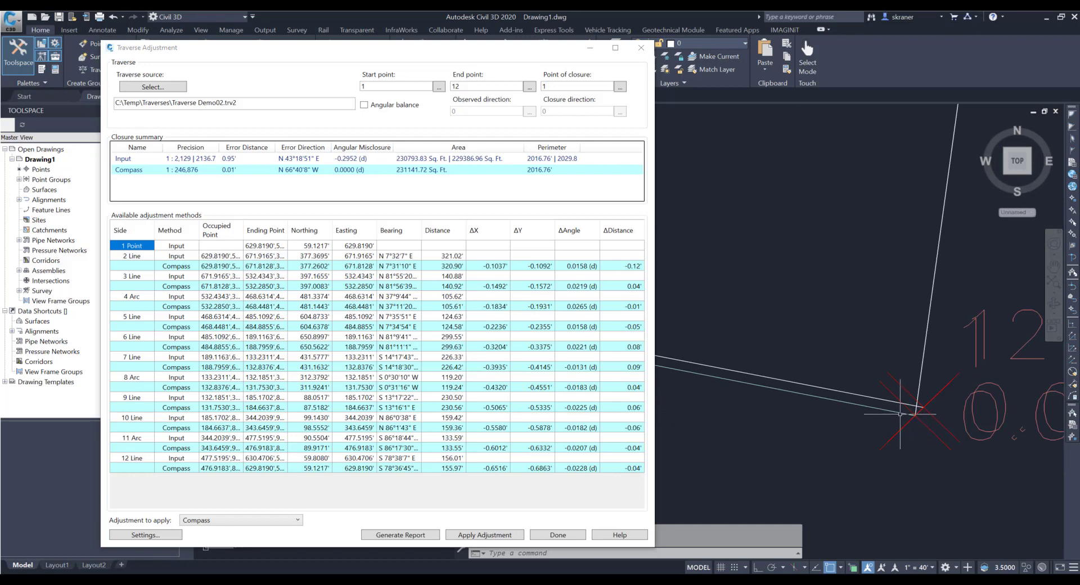
pyautogui.scroll(1, 894, 413)
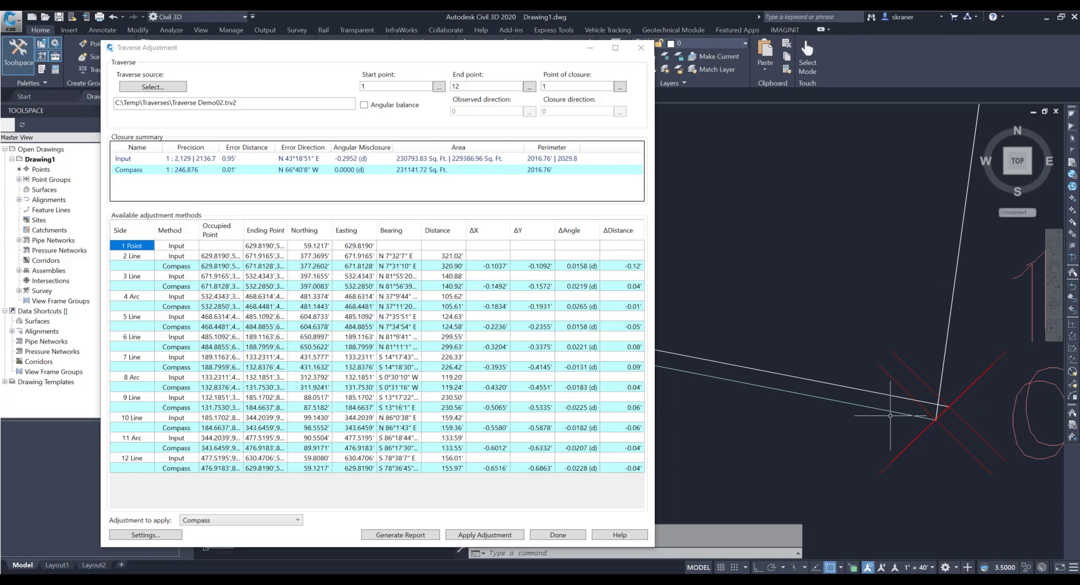
pyautogui.scroll(-6, 890, 415)
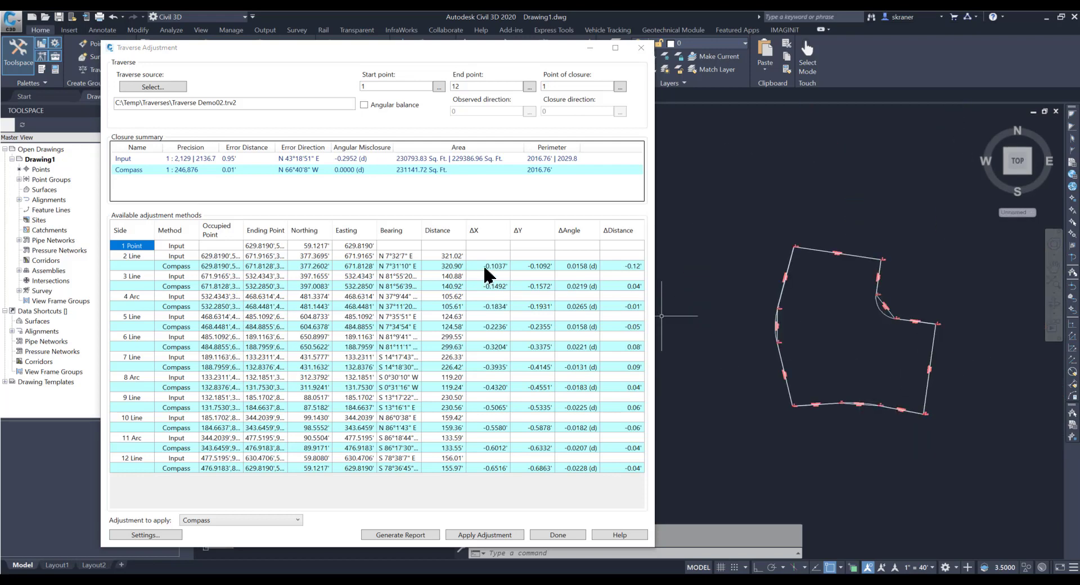
# Include the Transit and Crandall methods alongside Compass in the adjustment settings.
pyautogui.click(119, 535)
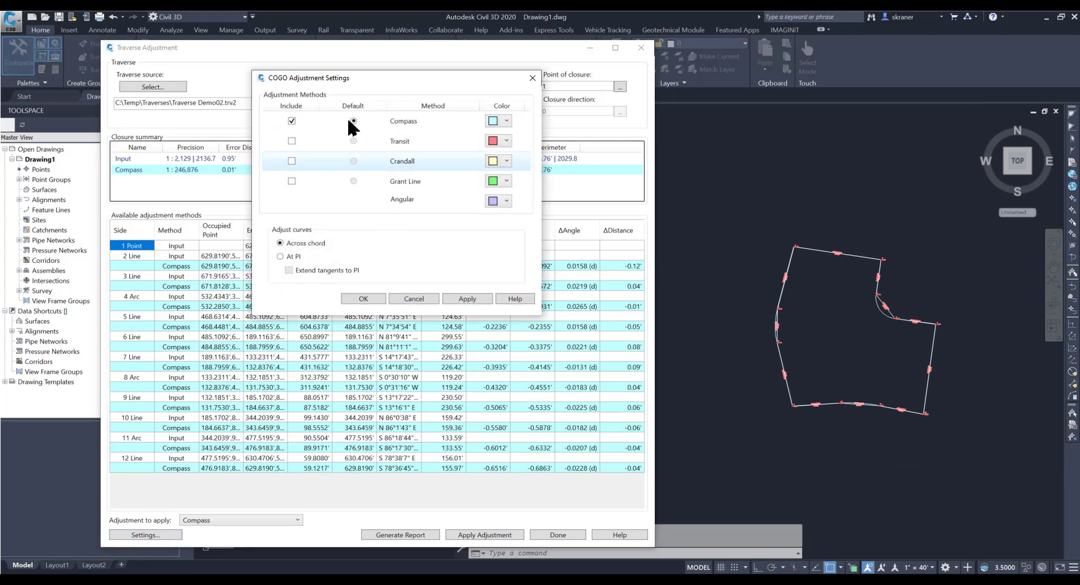
pyautogui.click(292, 141)
pyautogui.click(377, 299)
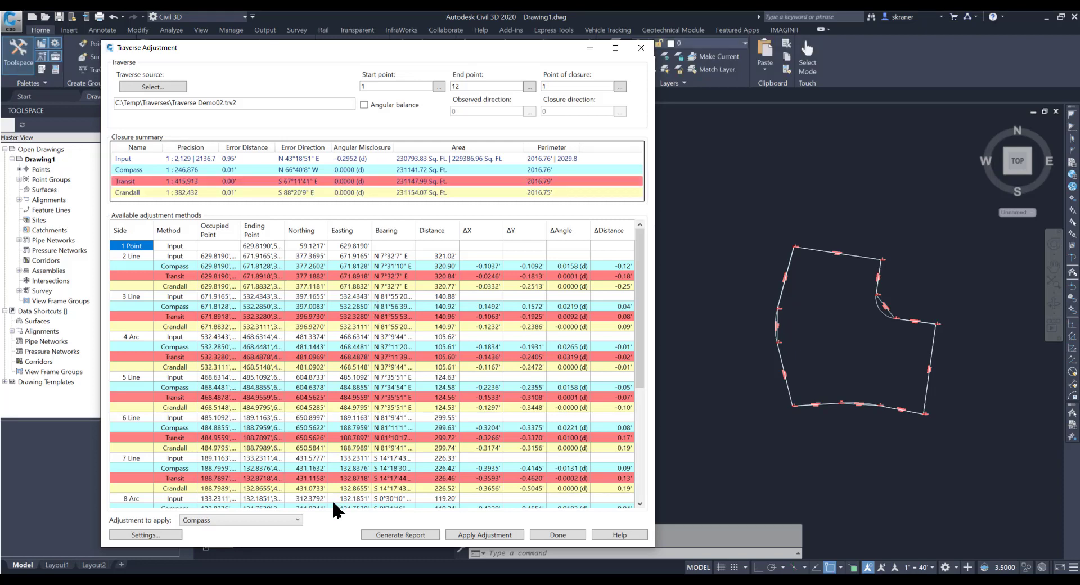
# Set the adjustment to apply to Transit and compare its lines with the input traverse around points 9 to 12.
pyautogui.click(298, 520)
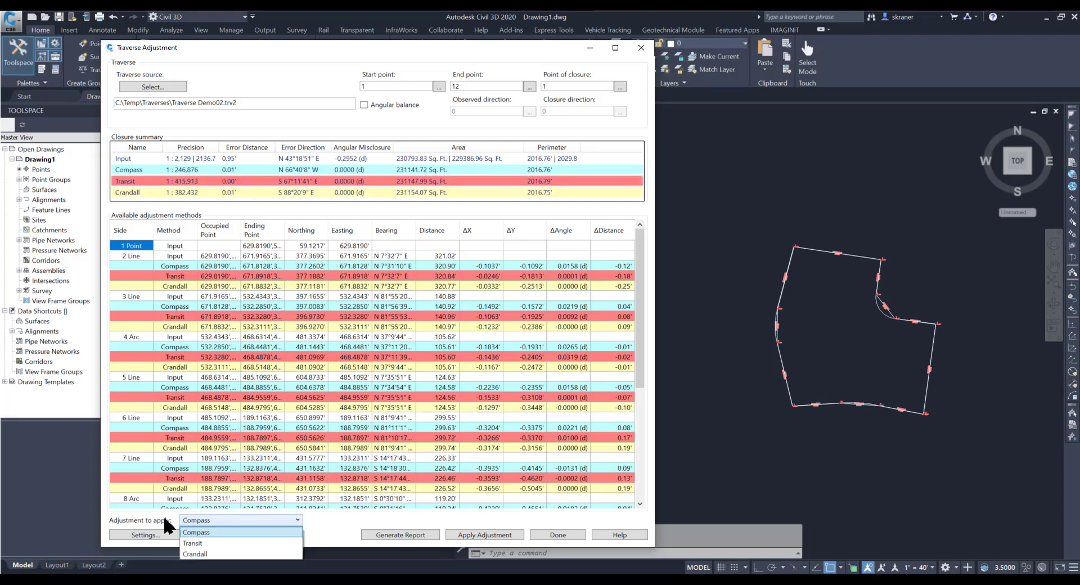
pyautogui.click(194, 544)
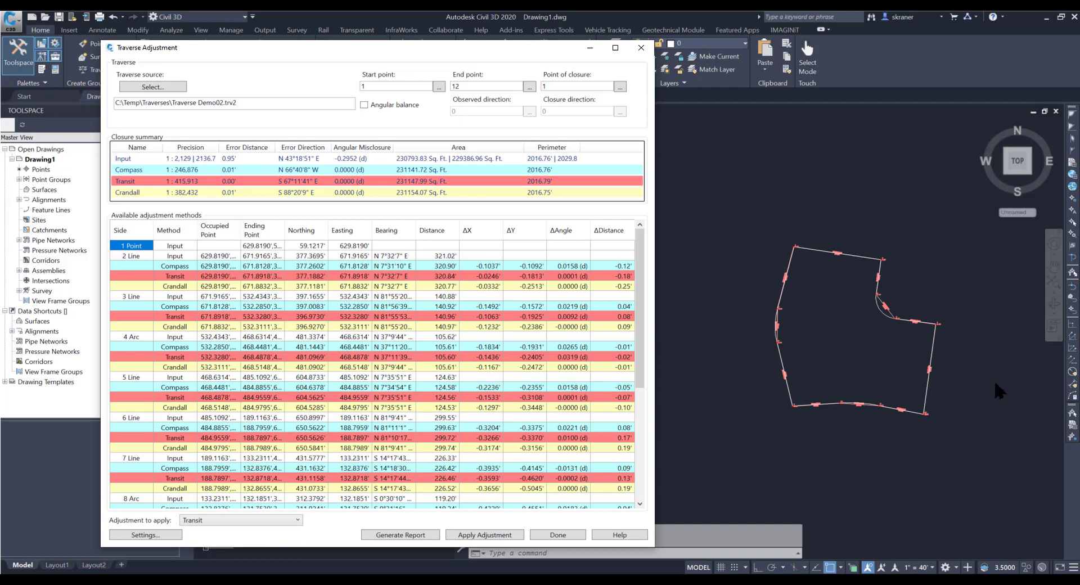
pyautogui.scroll(8, 886, 415)
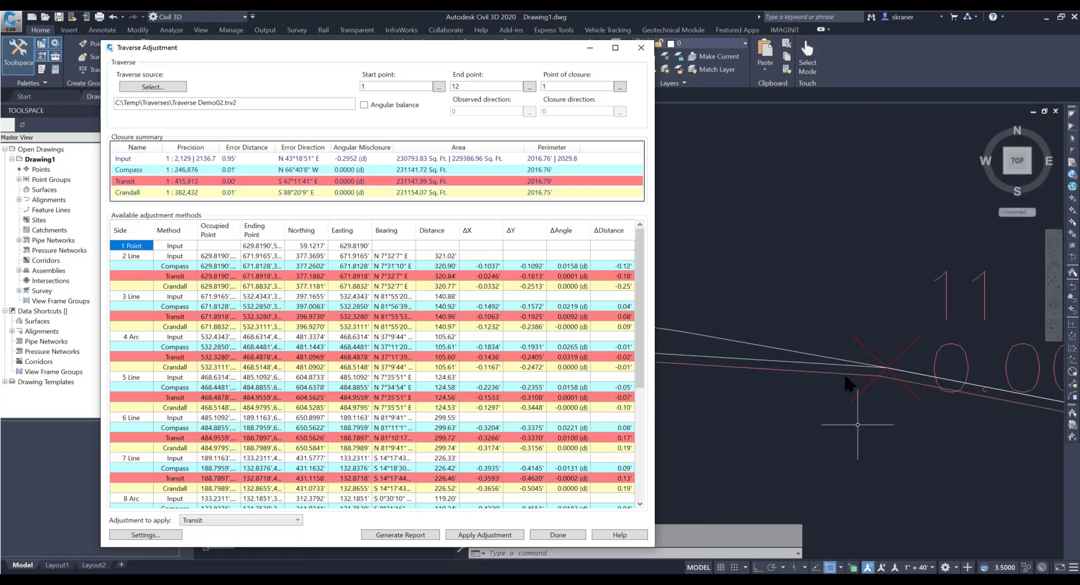
pyautogui.moveTo(992, 131)
pyautogui.click(911, 66)
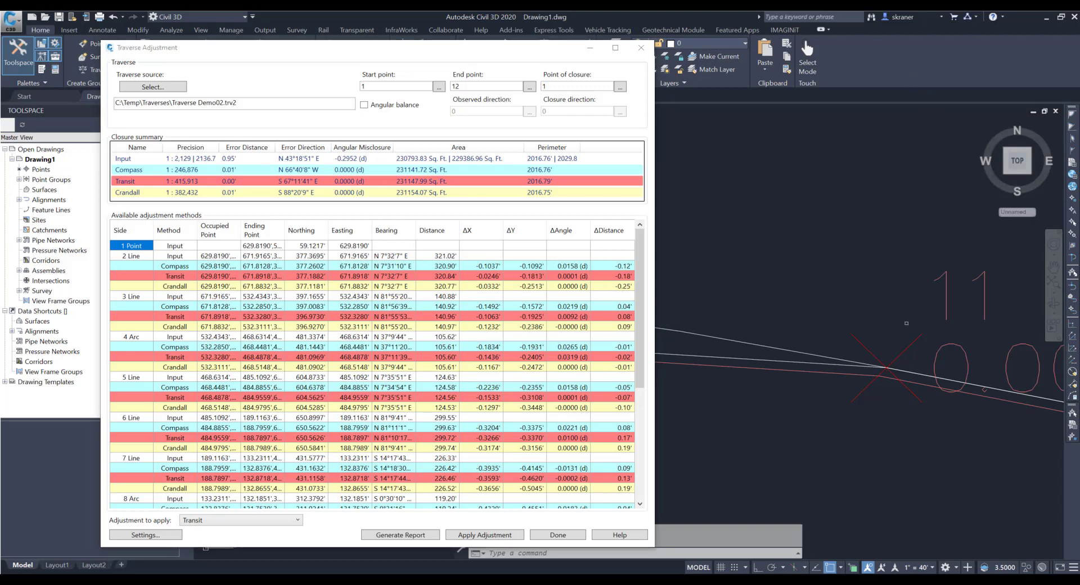
pyautogui.scroll(-10, 856, 379)
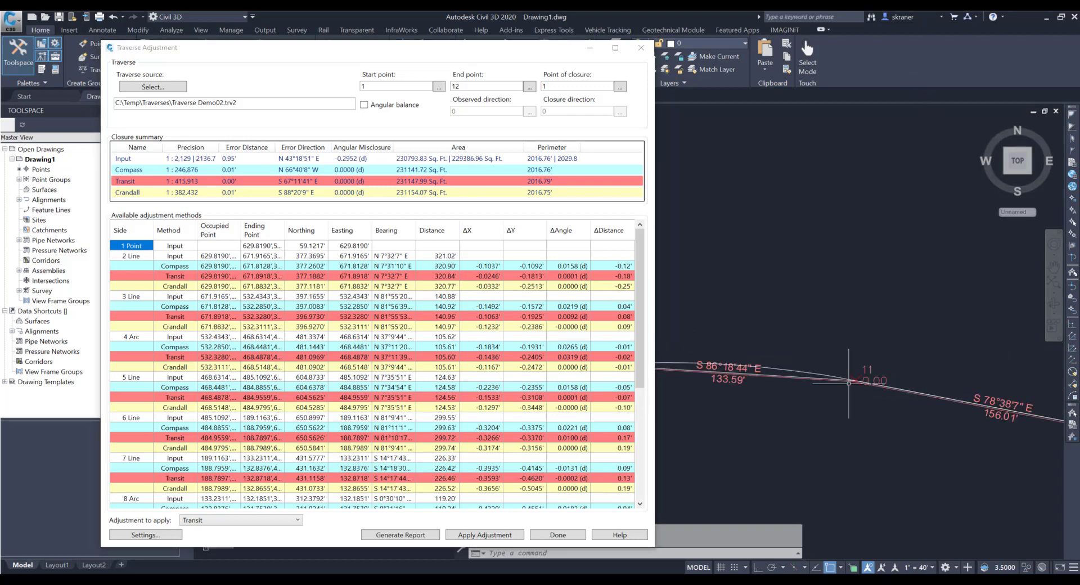
pyautogui.scroll(7, 982, 402)
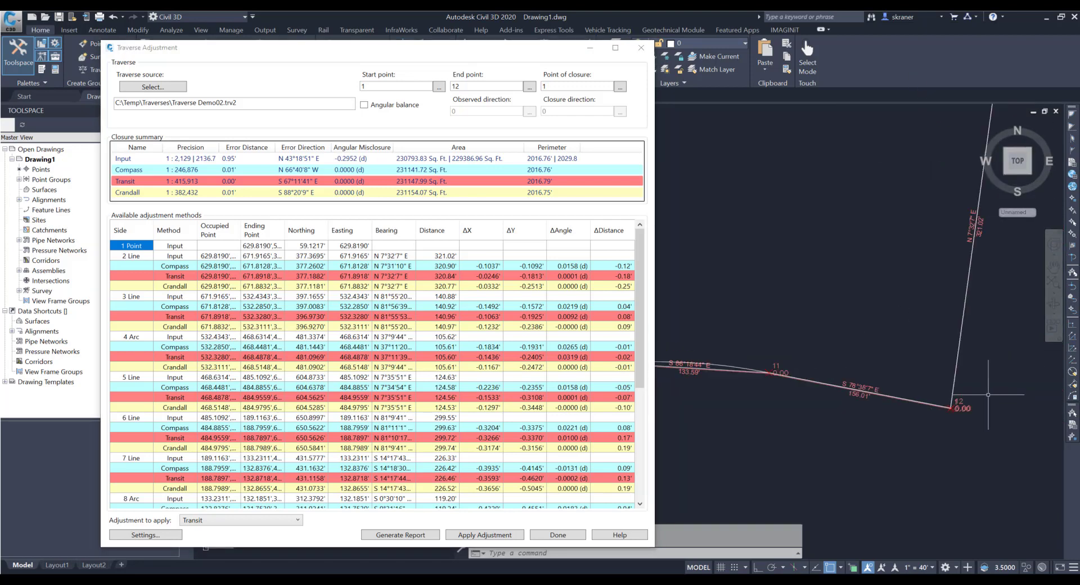
pyautogui.scroll(3, 900, 420)
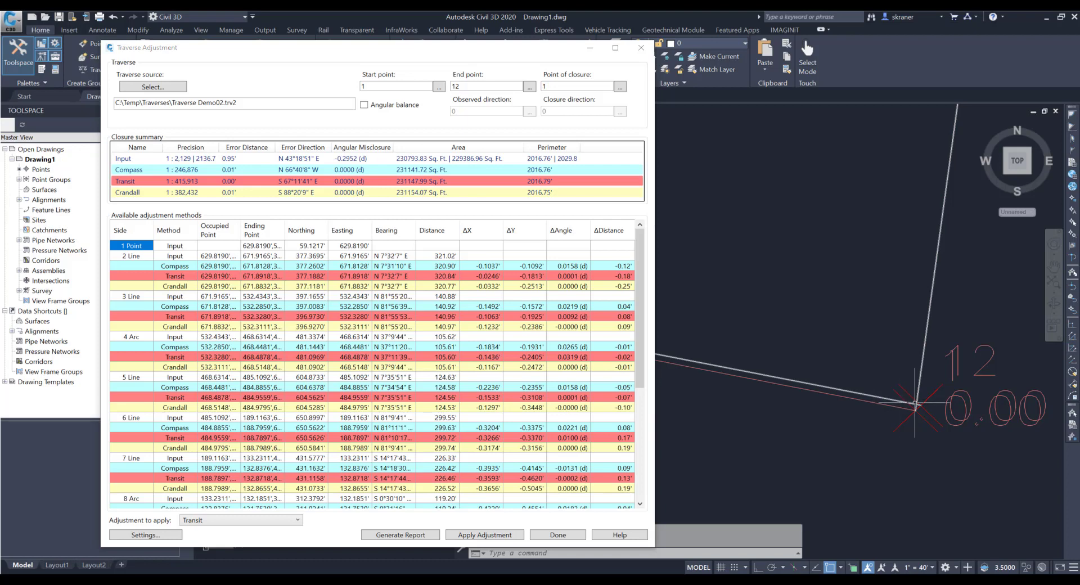
pyautogui.scroll(-10, 904, 413)
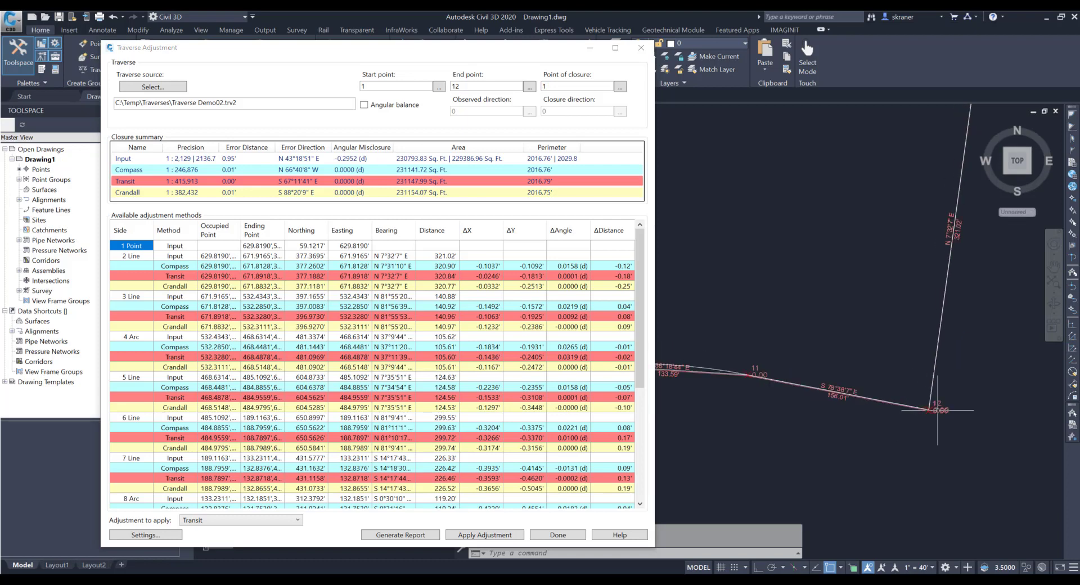
pyautogui.scroll(5, 860, 407)
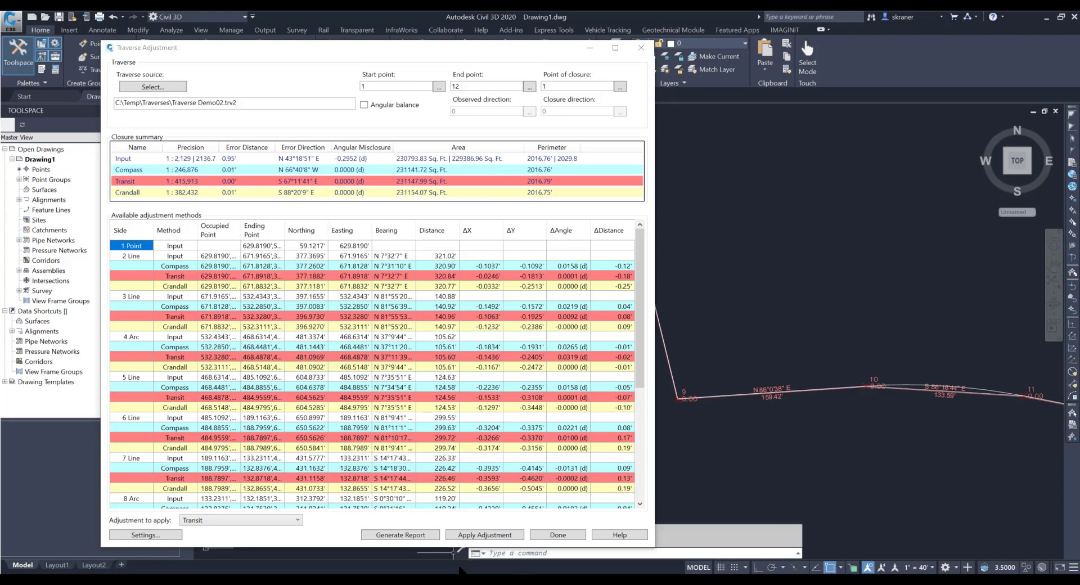
# Set the adjustment to apply to Crandall and compare its lines with the input traverse near points 10 and 11.
pyautogui.click(297, 519)
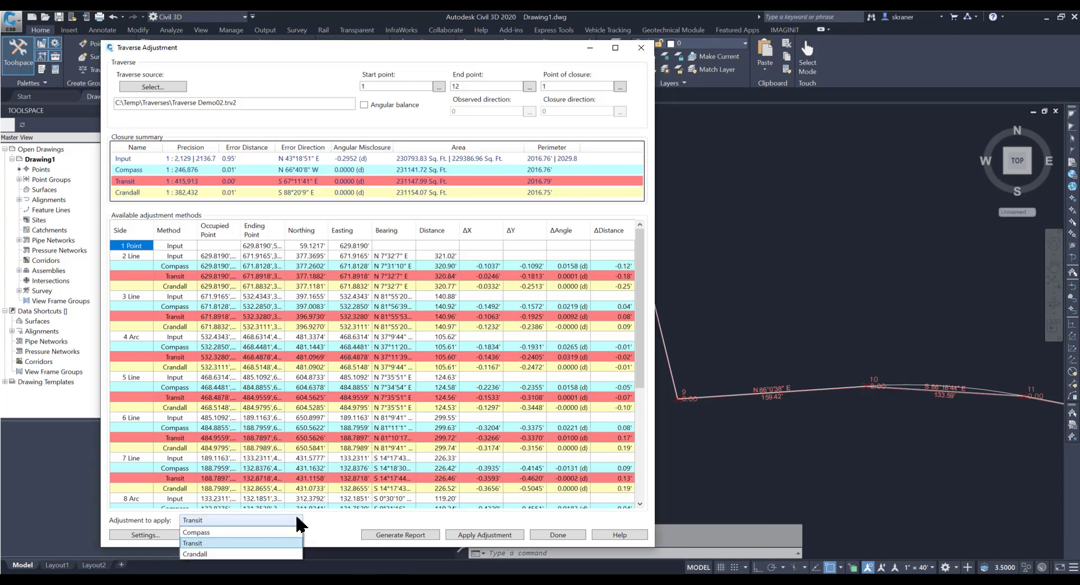
pyautogui.click(259, 555)
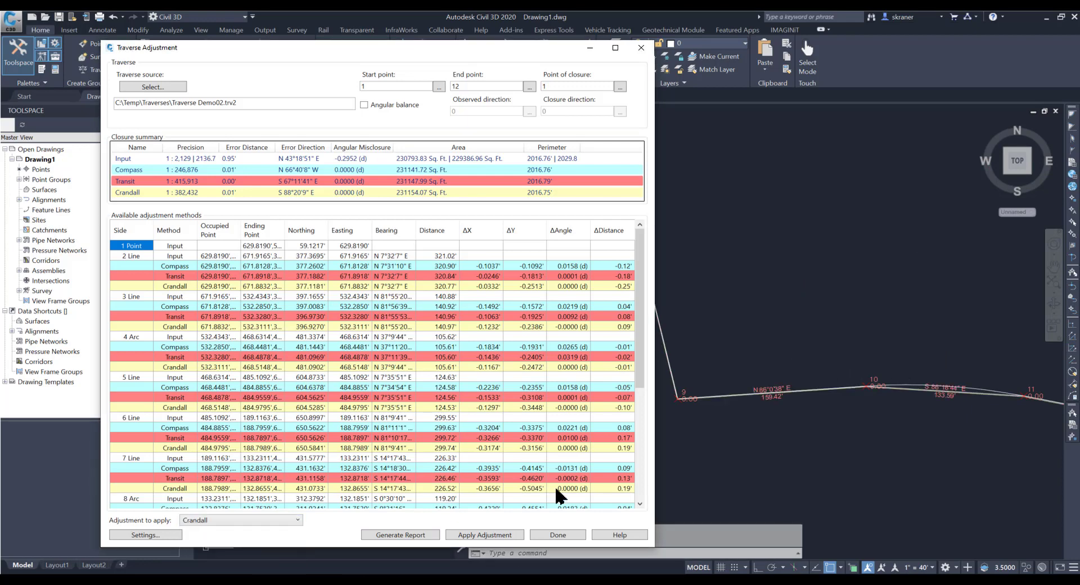
pyautogui.scroll(-5, 974, 437)
pyautogui.scroll(7, 900, 408)
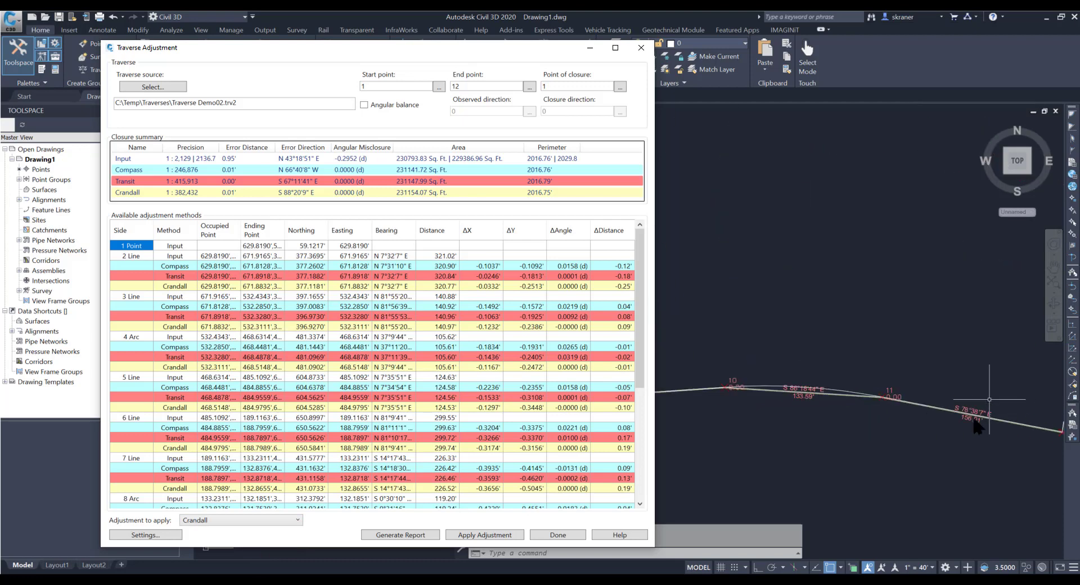
pyautogui.scroll(4, 833, 393)
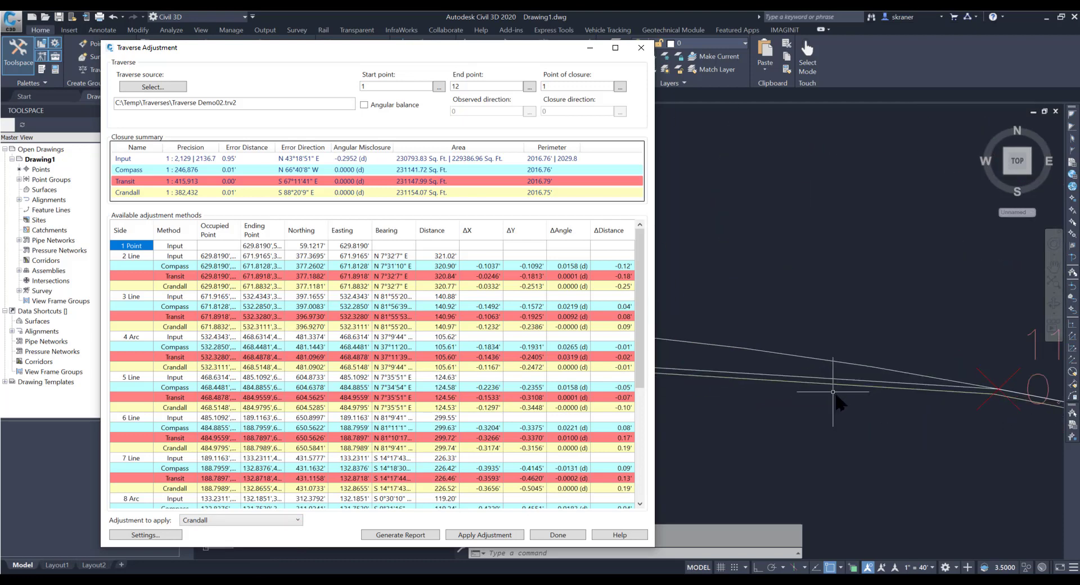
pyautogui.click(850, 68)
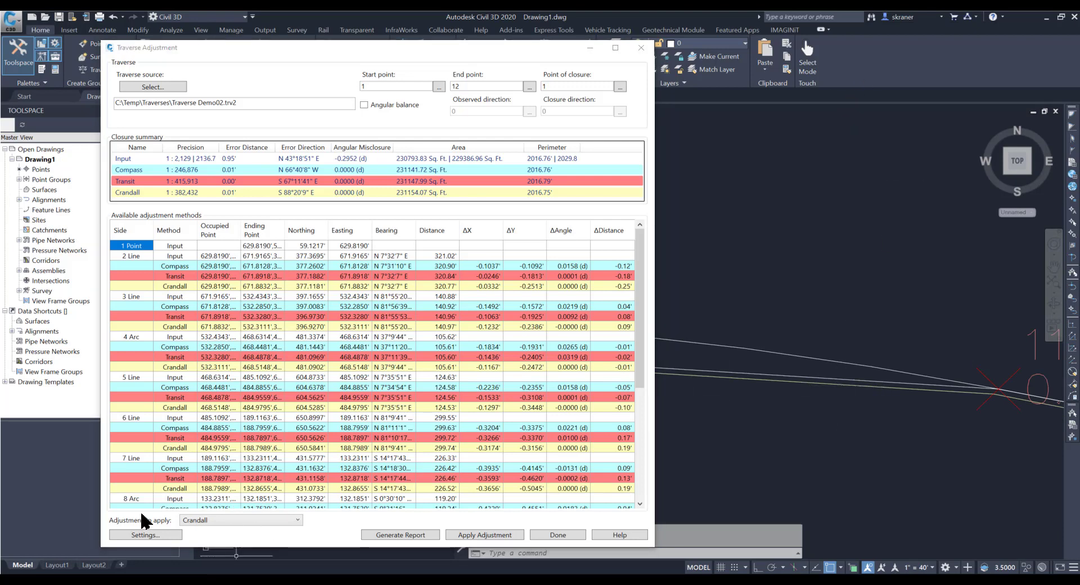
# Review the colour choices available for the Compass method in the COGO adjustment settings.
pyautogui.click(145, 535)
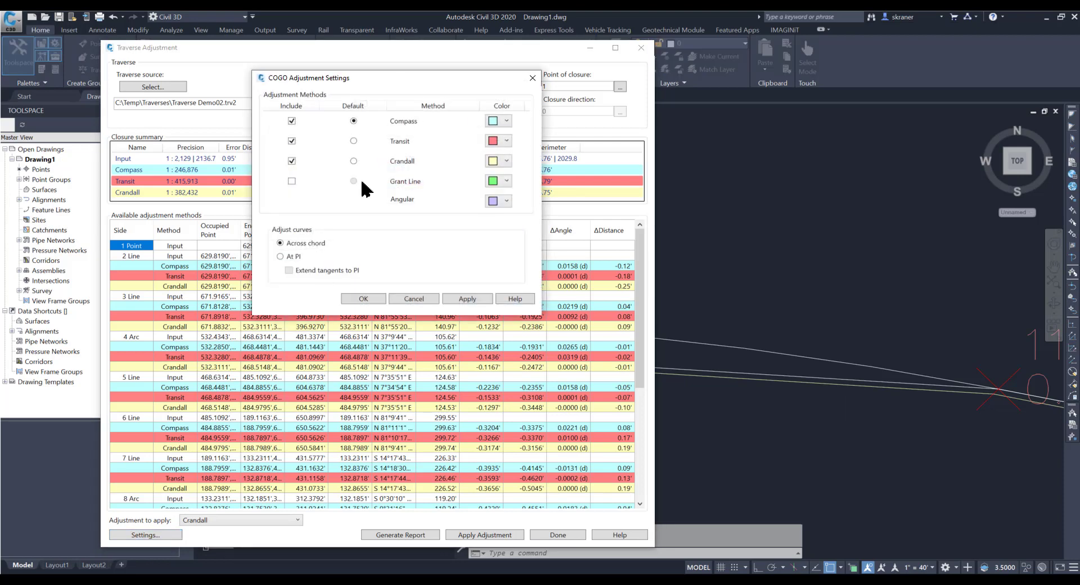
pyautogui.click(507, 122)
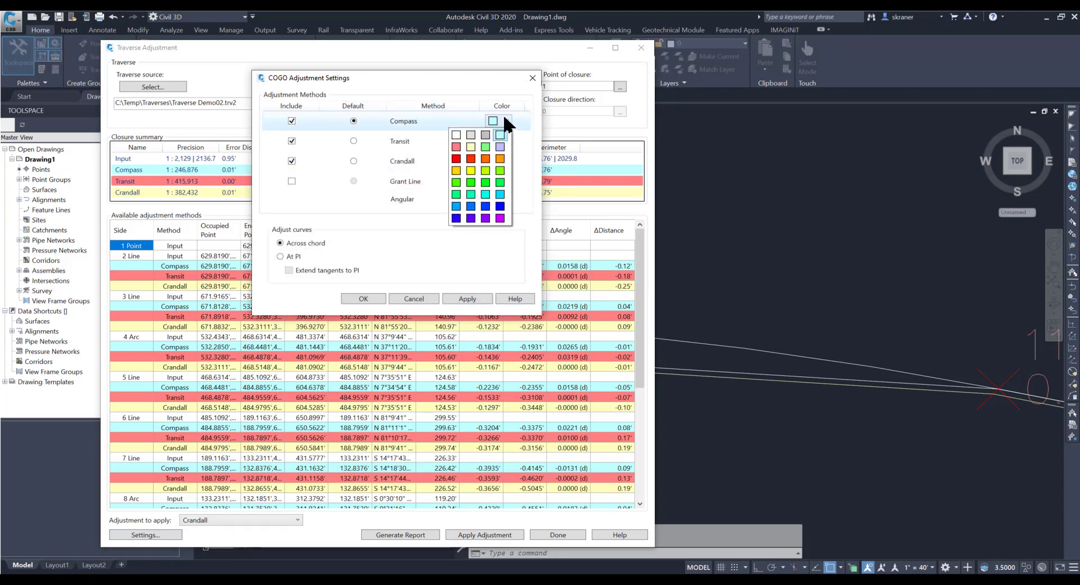
pyautogui.click(527, 148)
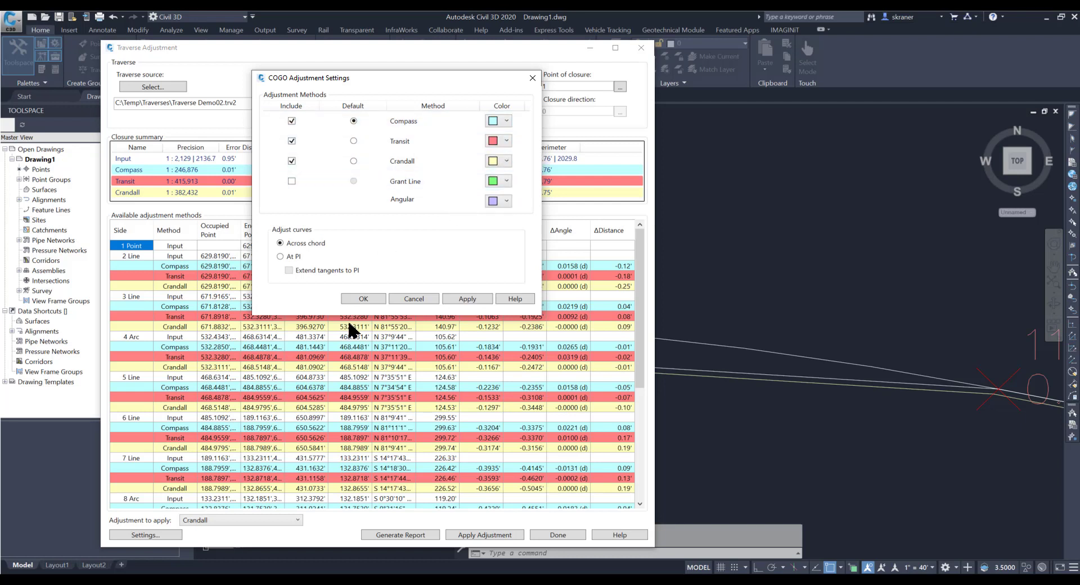
pyautogui.click(363, 298)
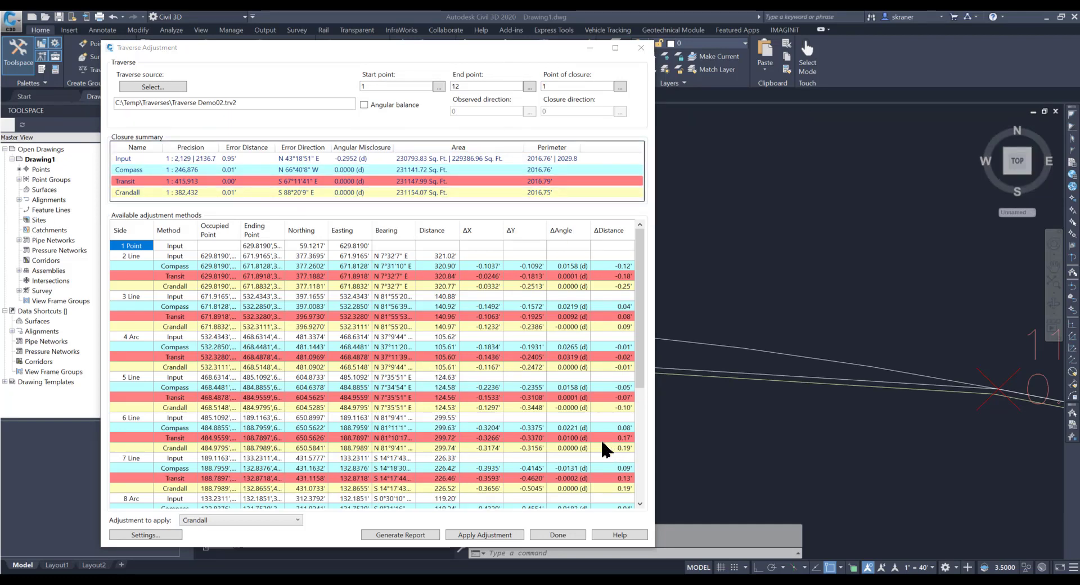
# Read the help topic on the Traverse Adjustment dialog, covering its traverse and closure summary fields, and close the help.
pyautogui.click(628, 535)
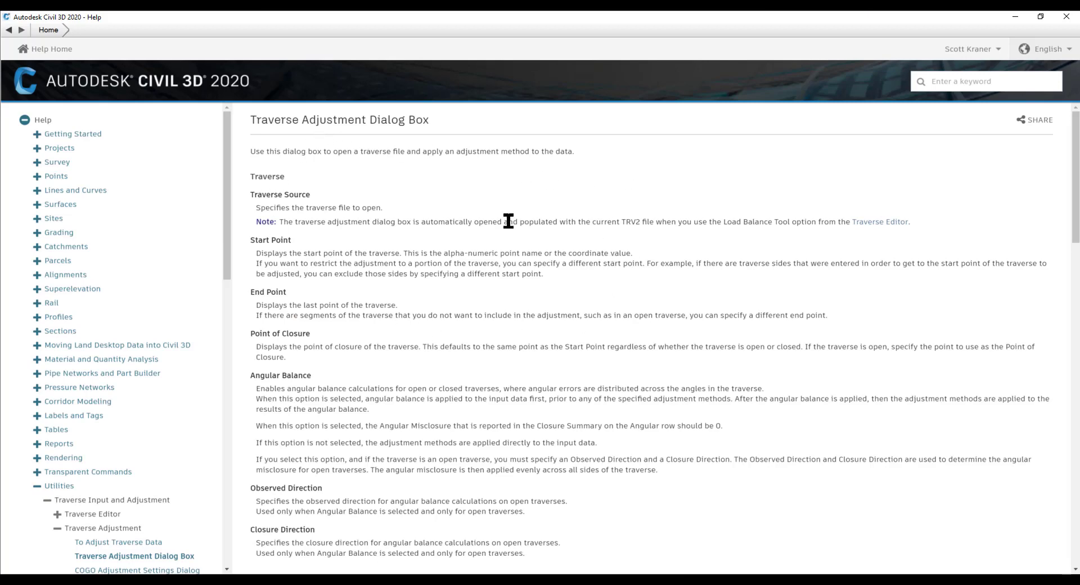
pyautogui.scroll(-3, 511, 231)
pyautogui.scroll(-1, 512, 234)
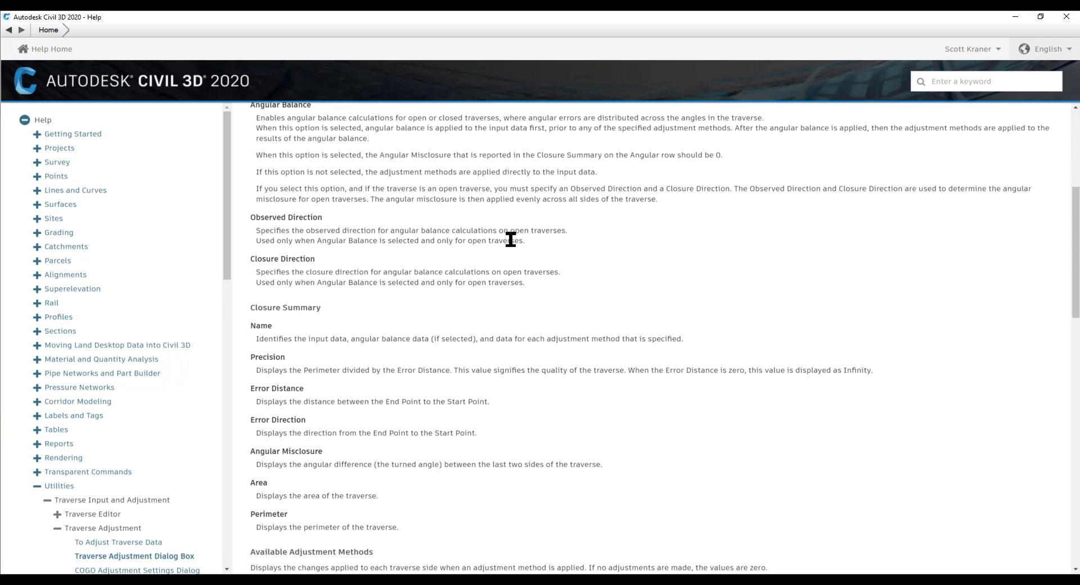
pyautogui.scroll(4, 511, 239)
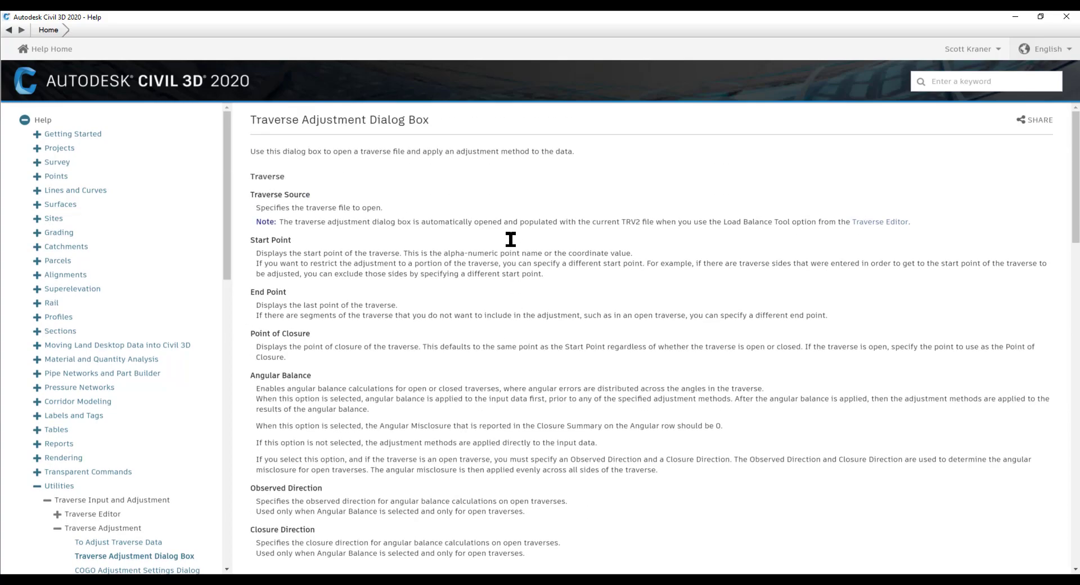
pyautogui.click(1073, 16)
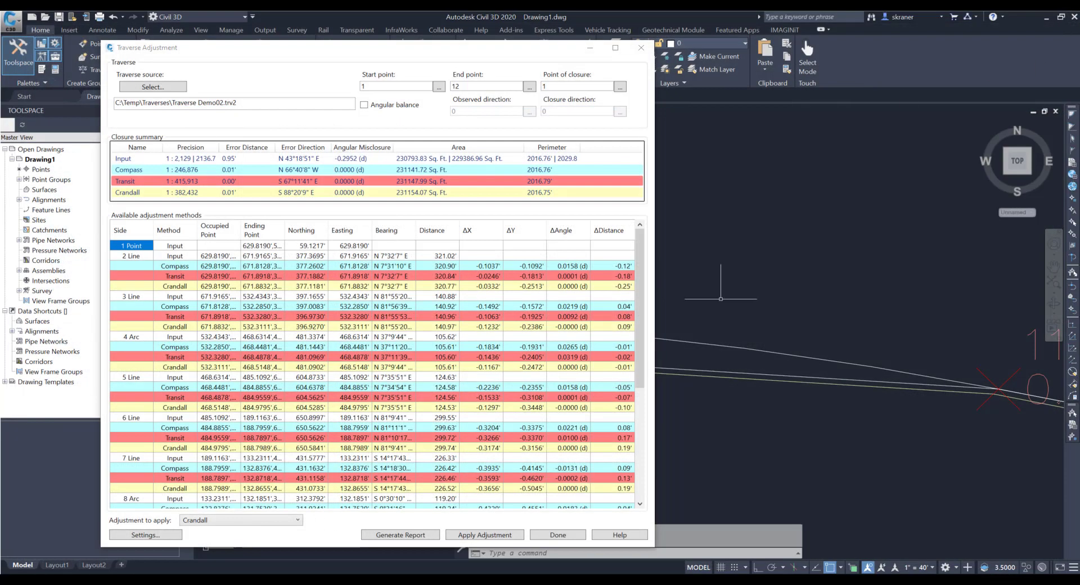
# Read the help topic on the COGO adjustment settings, covering the adjustment methods and curve handling, and leave the settings unchanged.
pyautogui.click(158, 537)
pyautogui.click(515, 299)
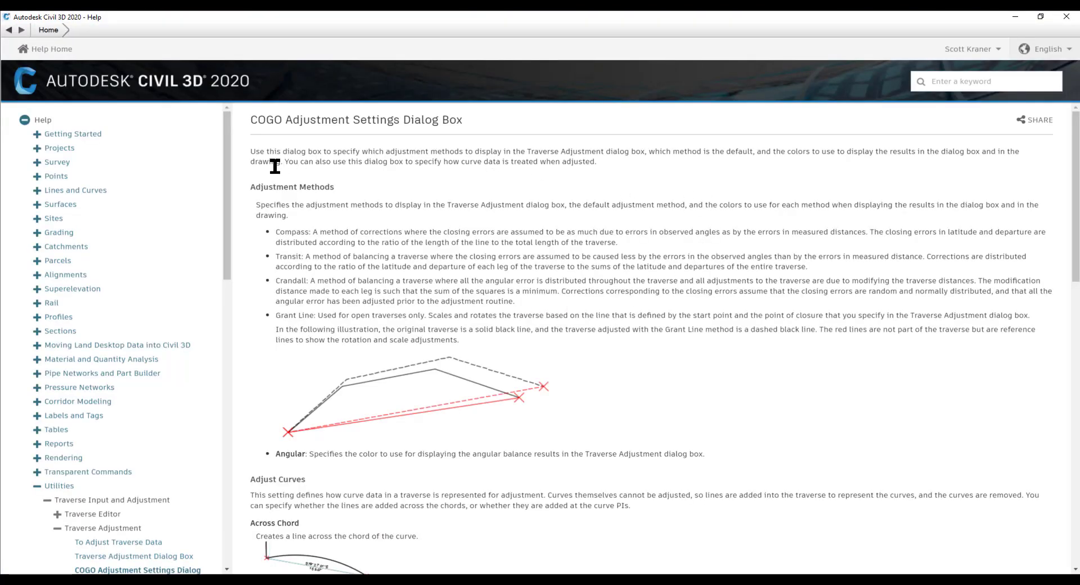
pyautogui.scroll(-5, 566, 335)
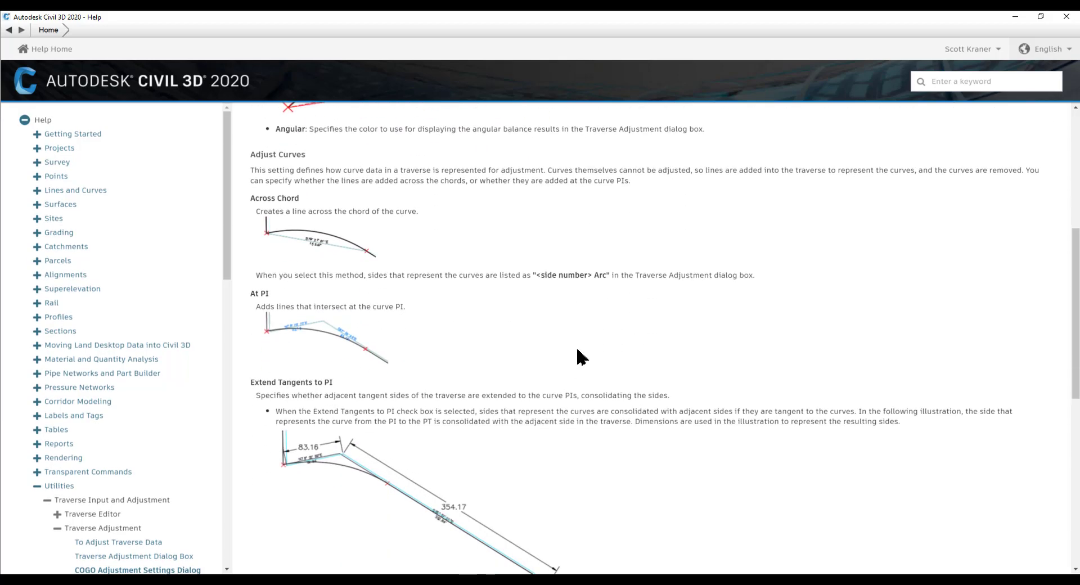
pyautogui.scroll(-3, 585, 360)
pyautogui.scroll(-3, 588, 362)
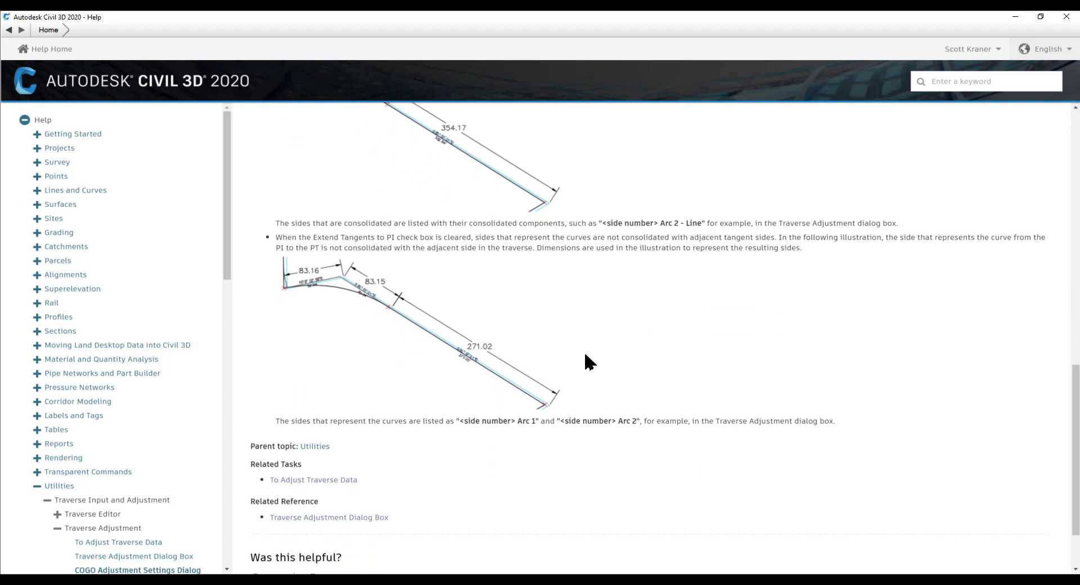
pyautogui.click(1065, 17)
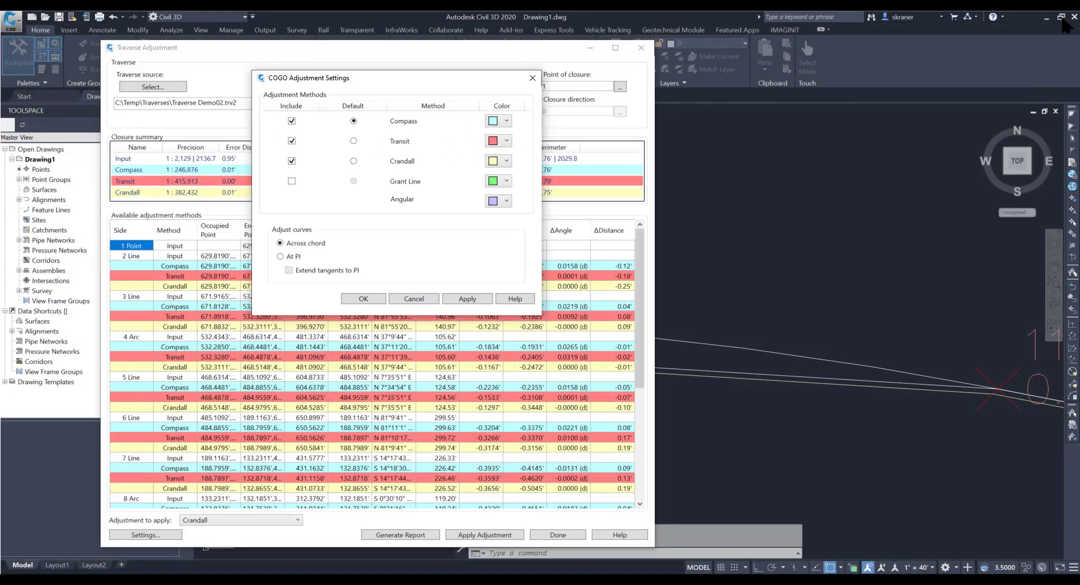
pyautogui.click(415, 298)
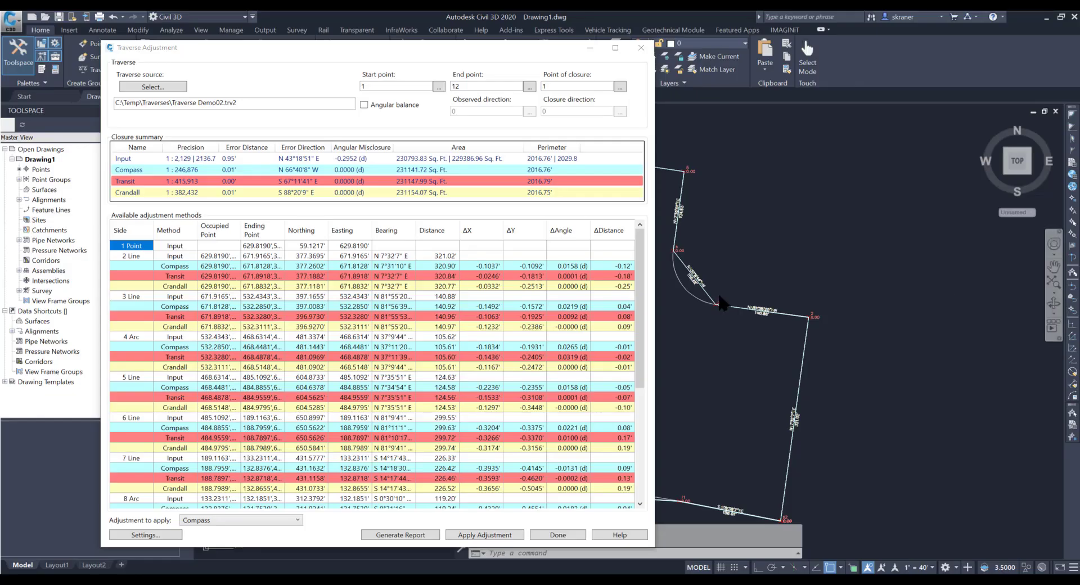
# Review which adjustment methods a report can cover, checking the report options, the included methods and the adjustment to apply.
pyautogui.click(401, 536)
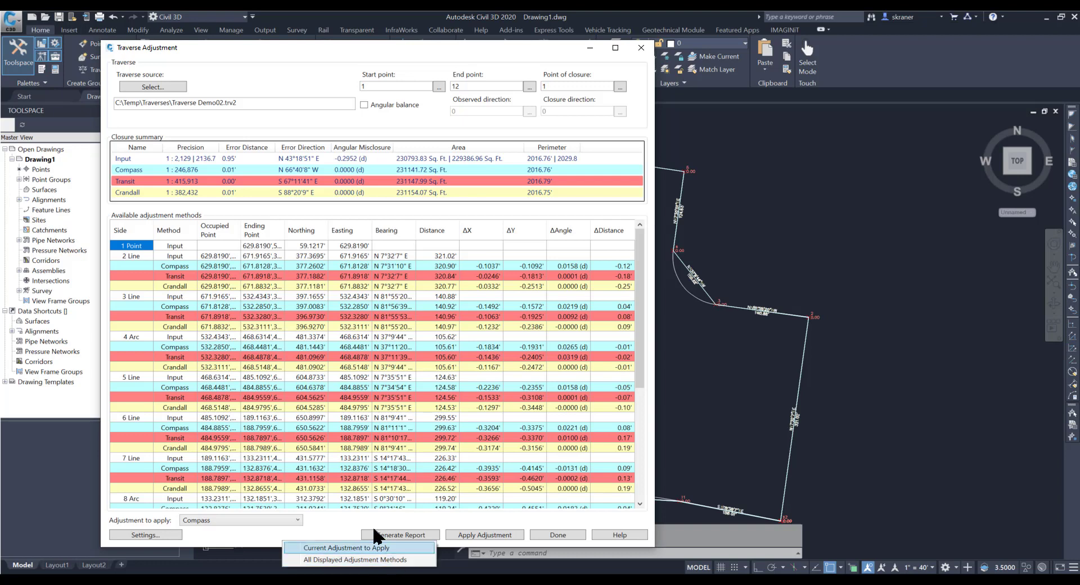
pyautogui.click(340, 522)
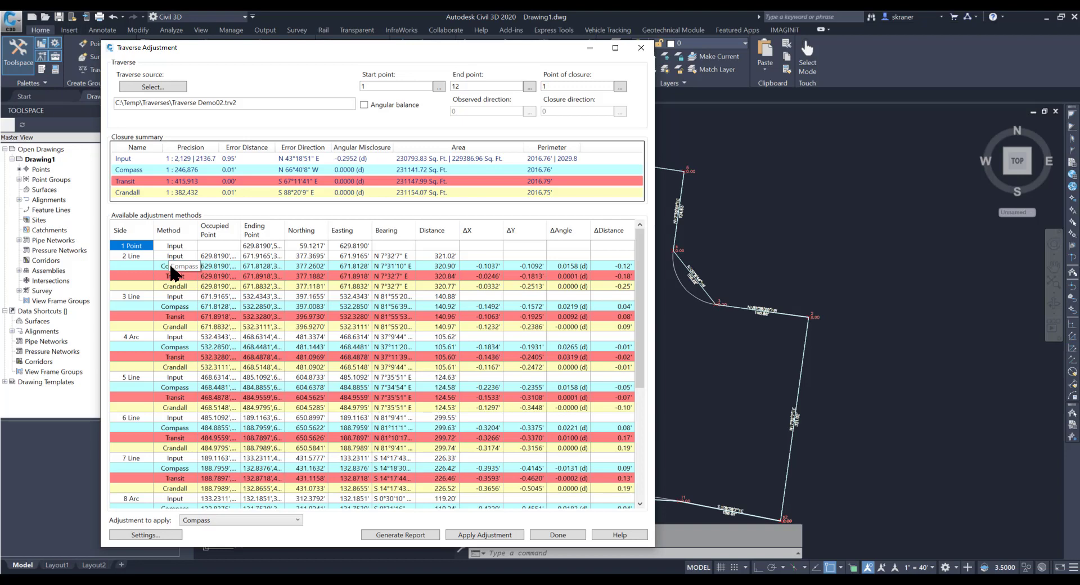
pyautogui.click(160, 536)
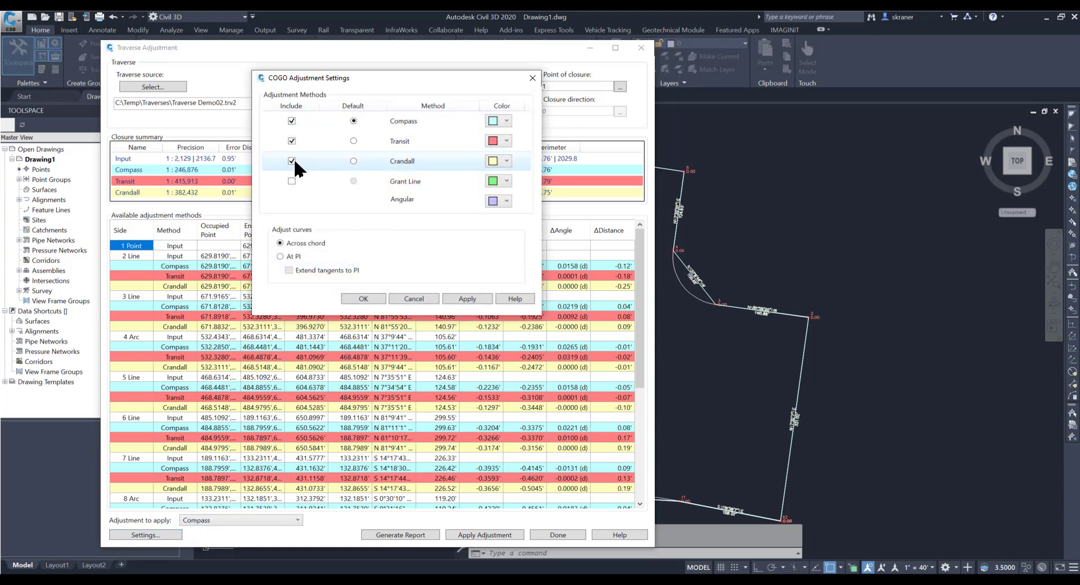
pyautogui.click(409, 298)
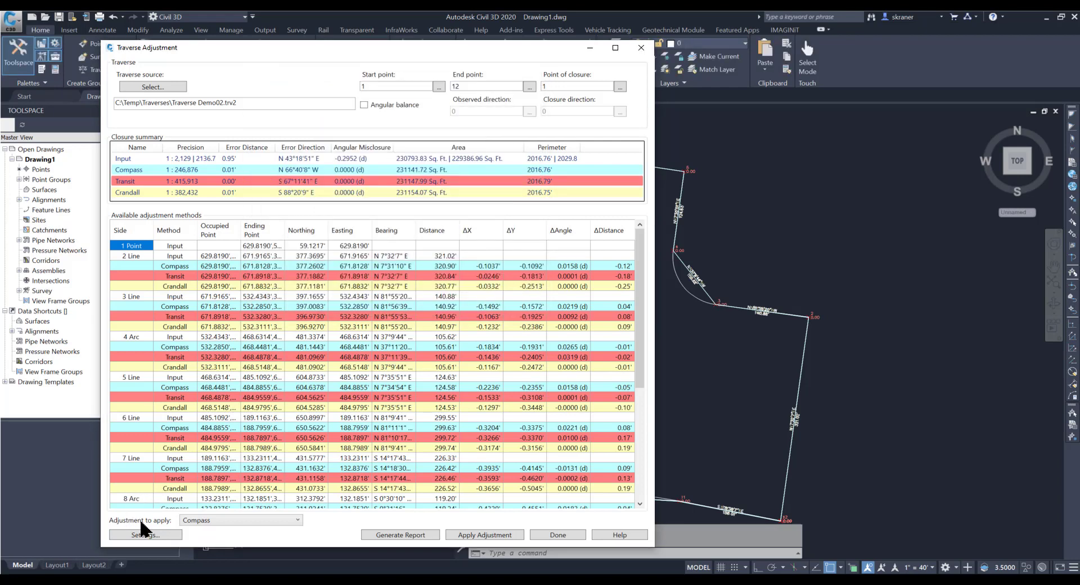
pyautogui.click(297, 523)
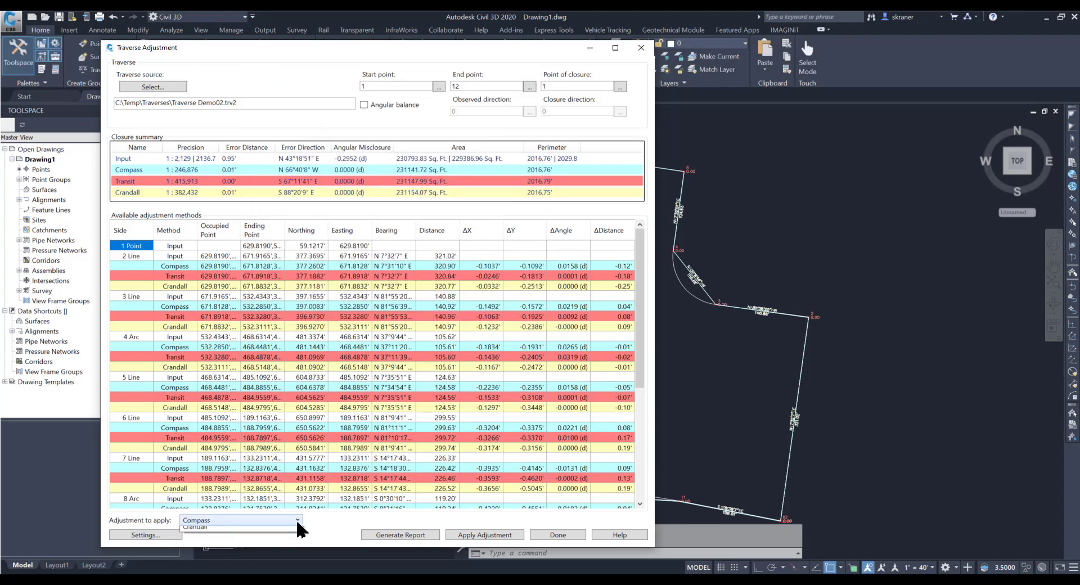
pyautogui.click(263, 533)
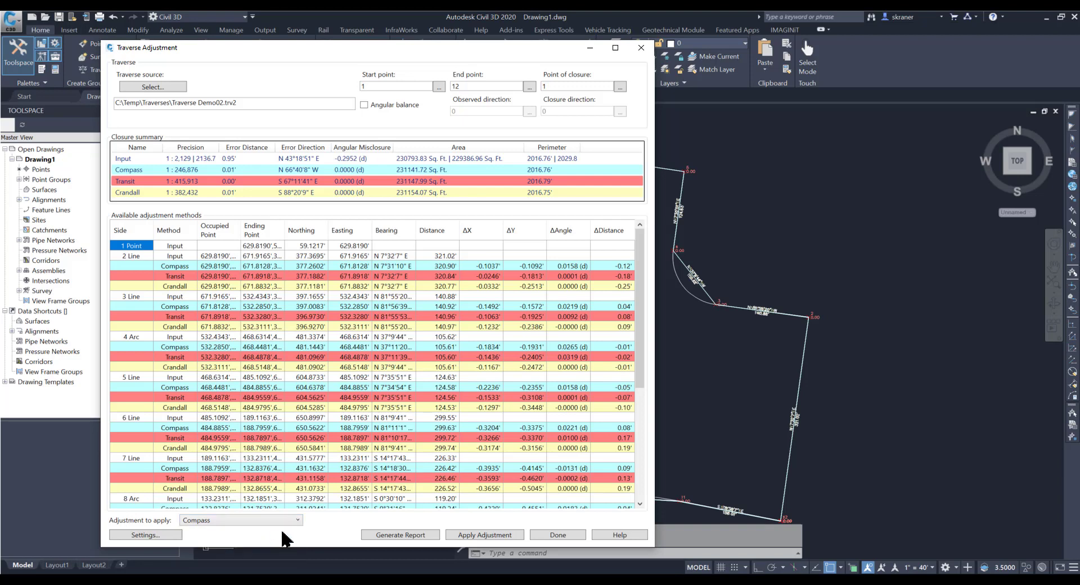
# Generate an HTML report of all displayed adjustment methods, saved as All in the Traverses folder.
pyautogui.click(416, 537)
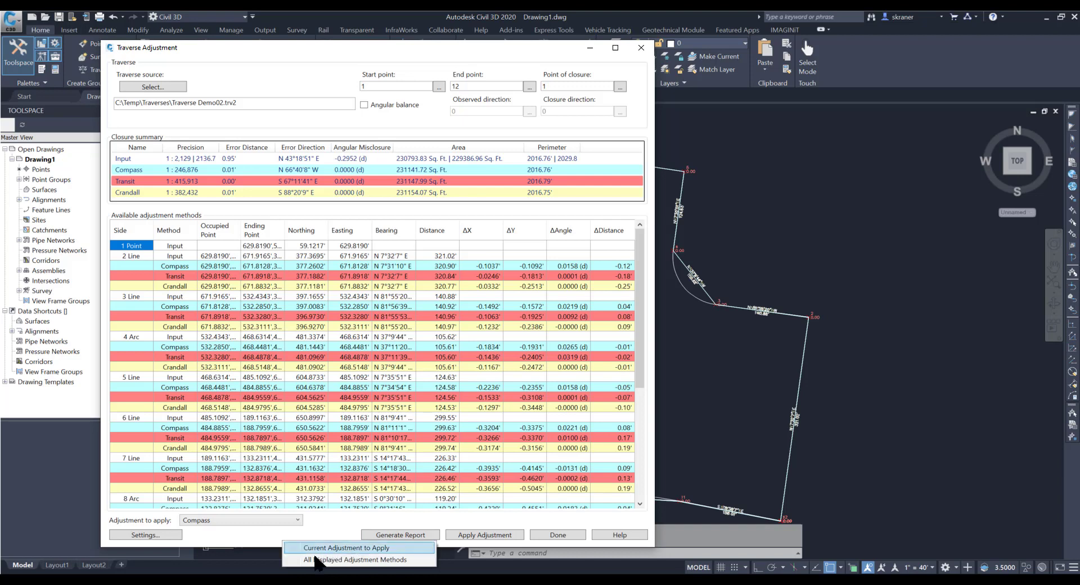
pyautogui.click(373, 560)
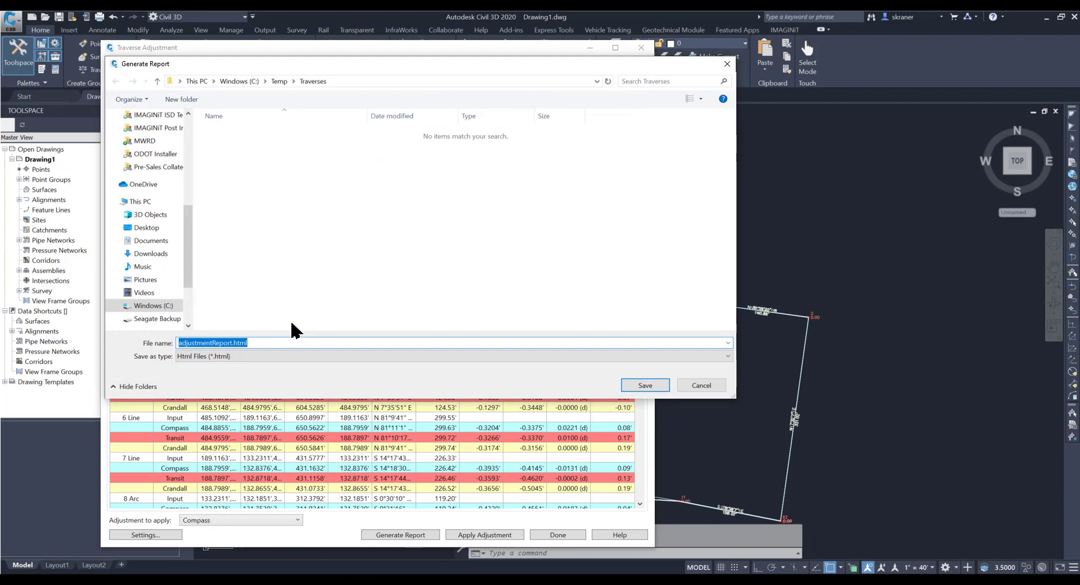
pyautogui.write('All')
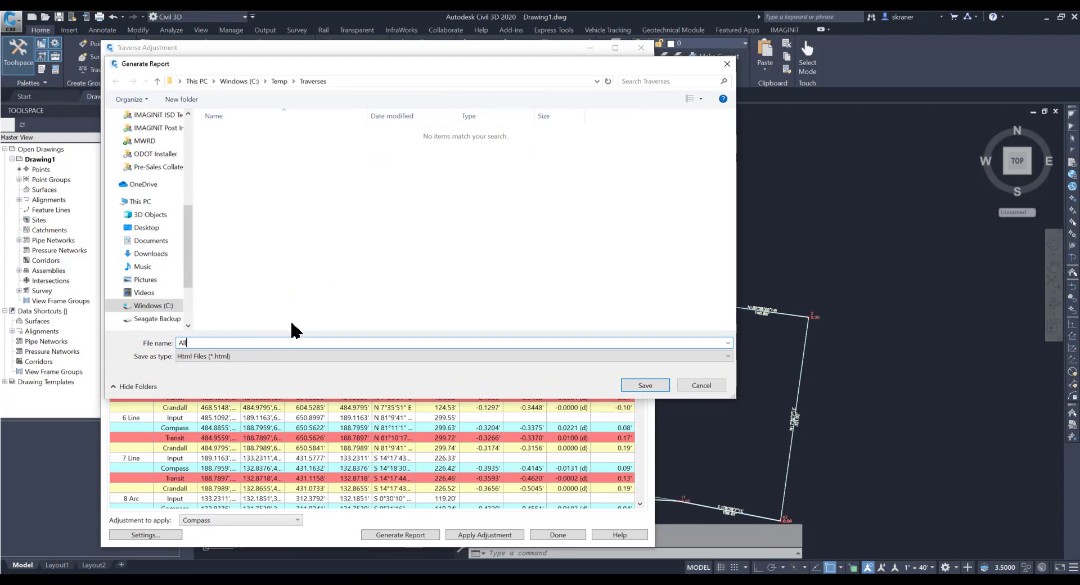
pyautogui.click(645, 386)
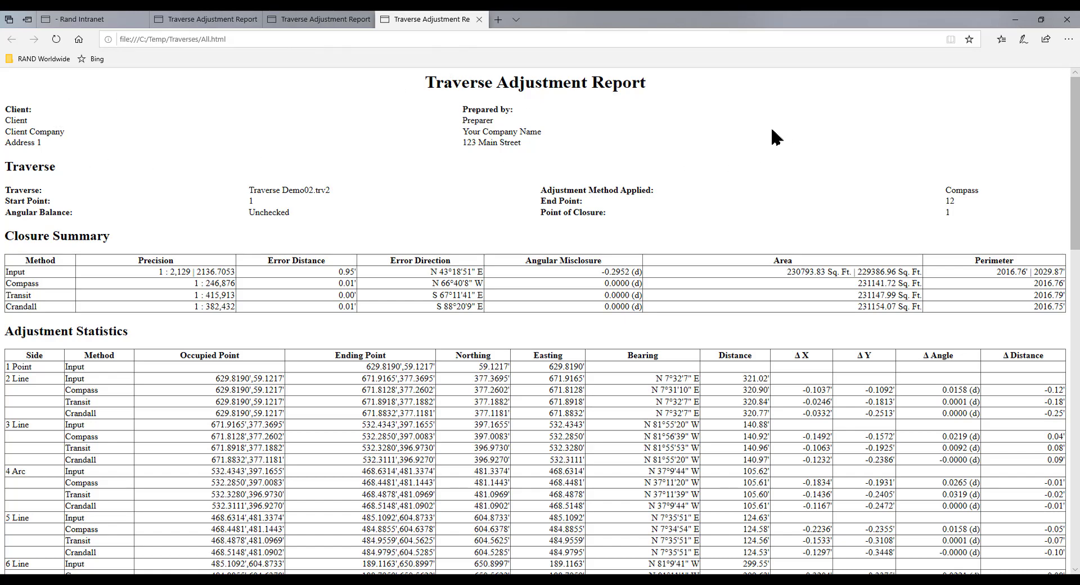
# Examine the closure summary, adjustment statistics and adjusted traverse plot in the All report, and return to Civil 3D.
pyautogui.scroll(-1, 169, 262)
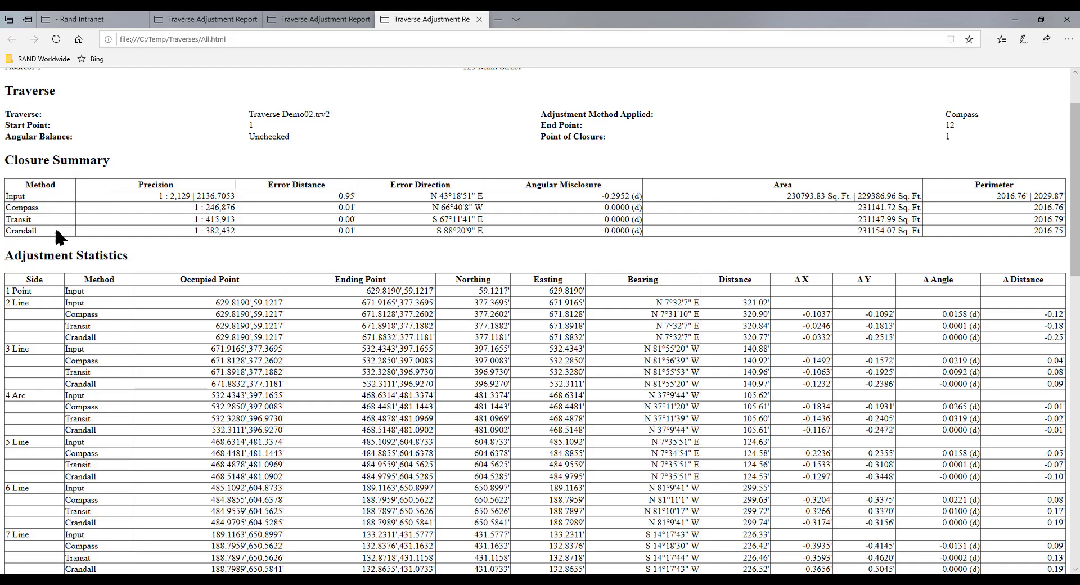
pyautogui.scroll(-2, 113, 217)
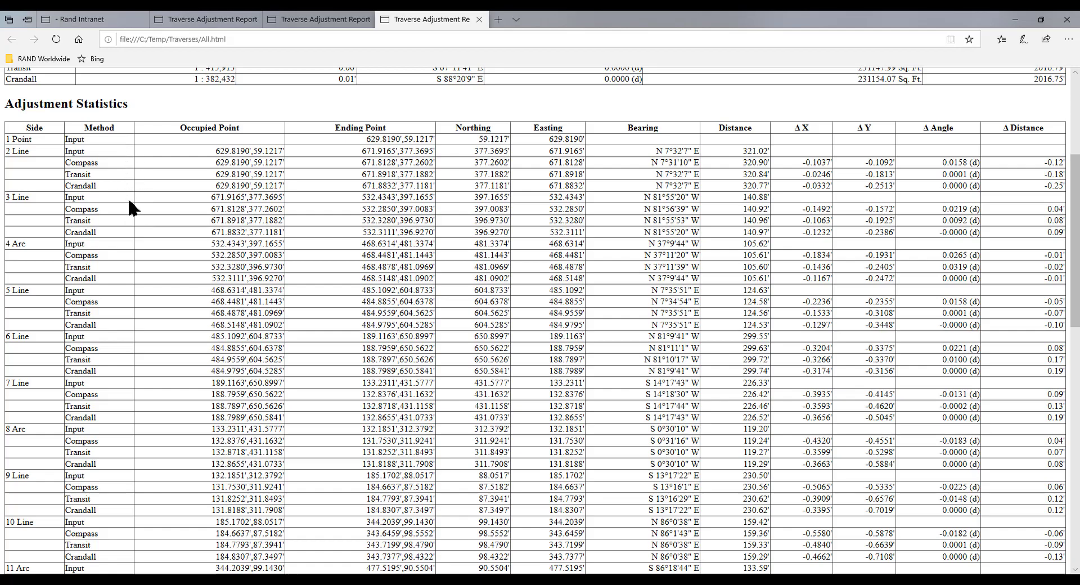
pyautogui.scroll(-5, 130, 208)
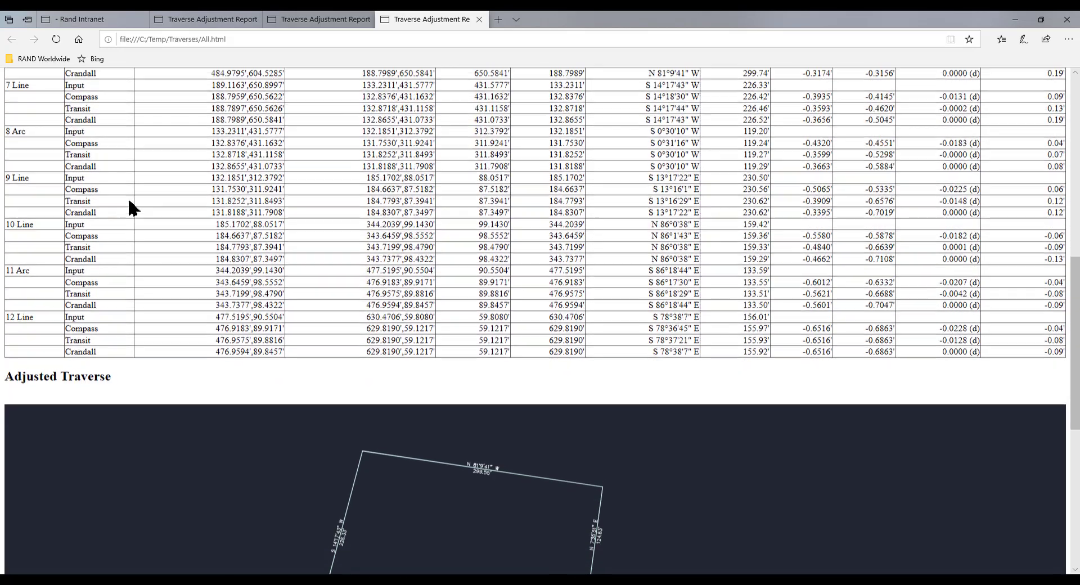
pyautogui.scroll(-5, 130, 209)
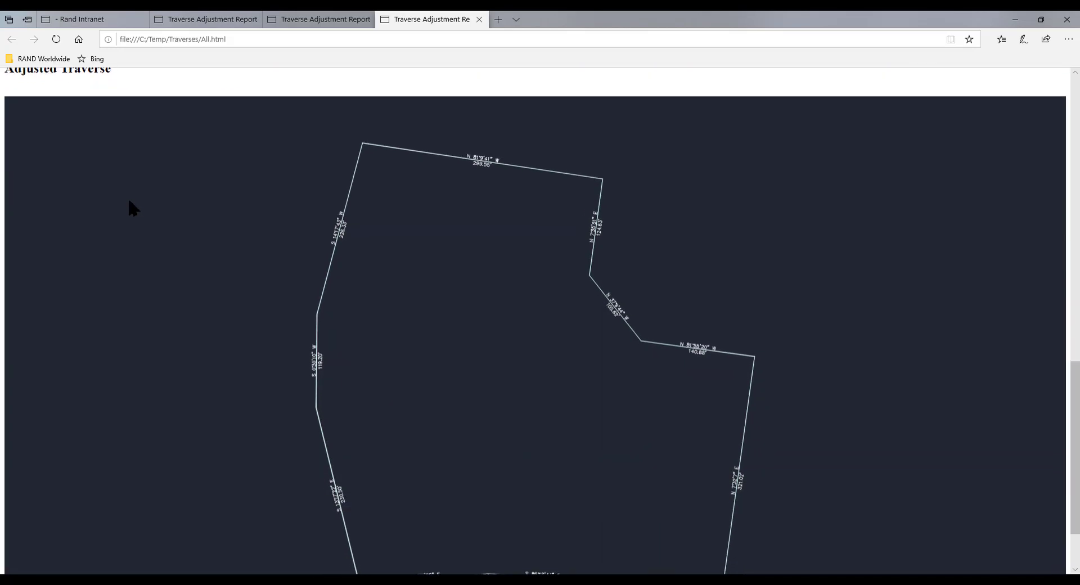
pyautogui.scroll(-2, 130, 208)
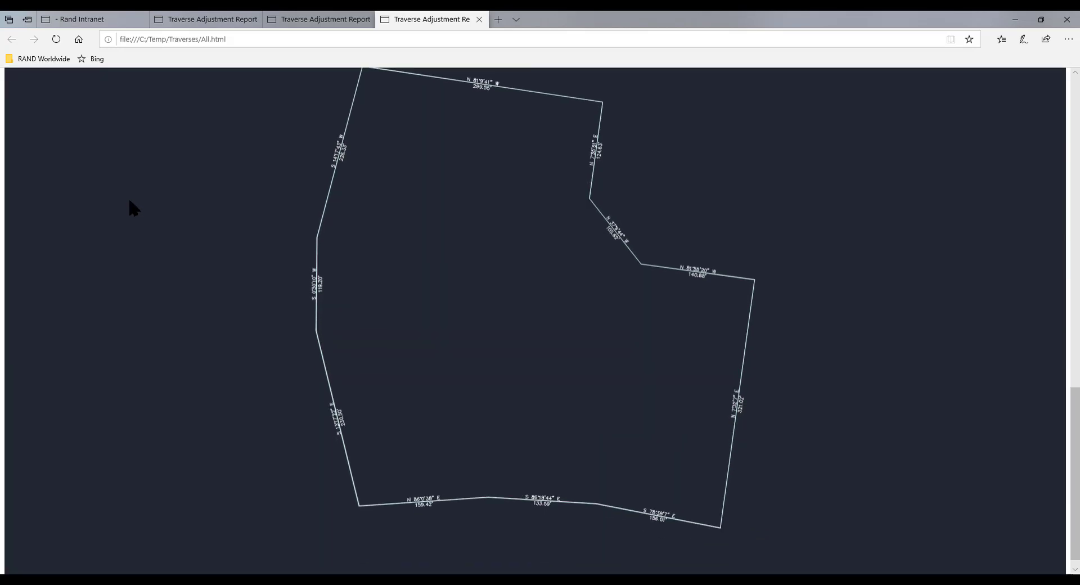
pyautogui.scroll(2, 131, 208)
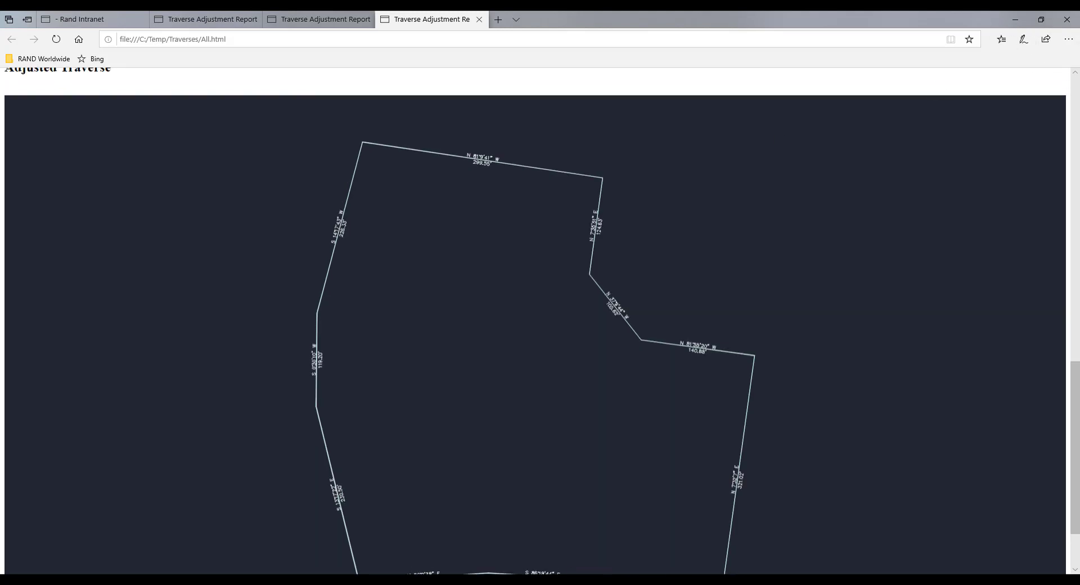
pyautogui.click(1019, 22)
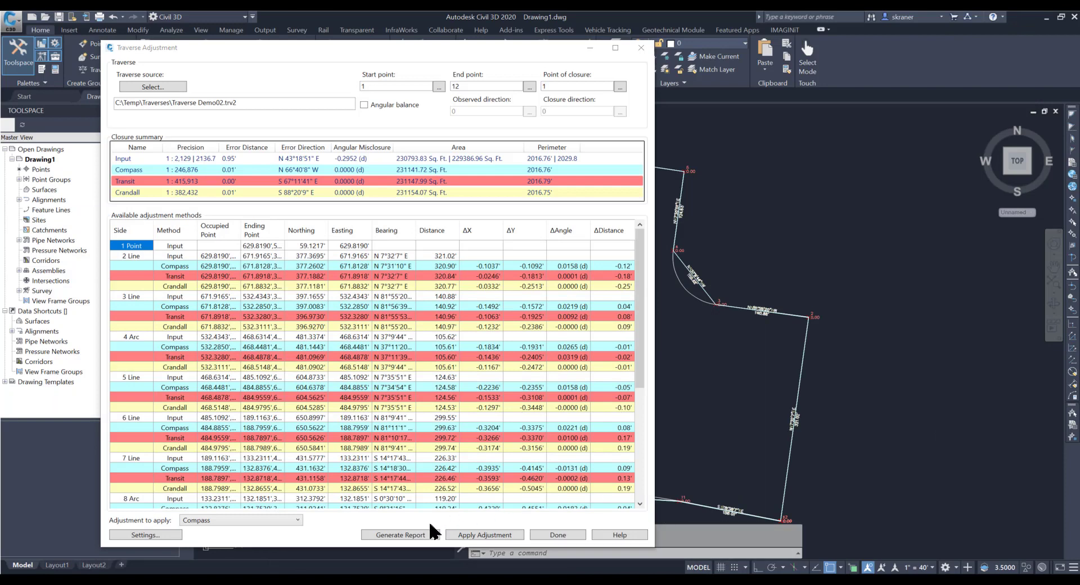
# Generate an HTML report of only the current adjustment to apply, saved as Compass in the Traverses folder.
pyautogui.click(390, 534)
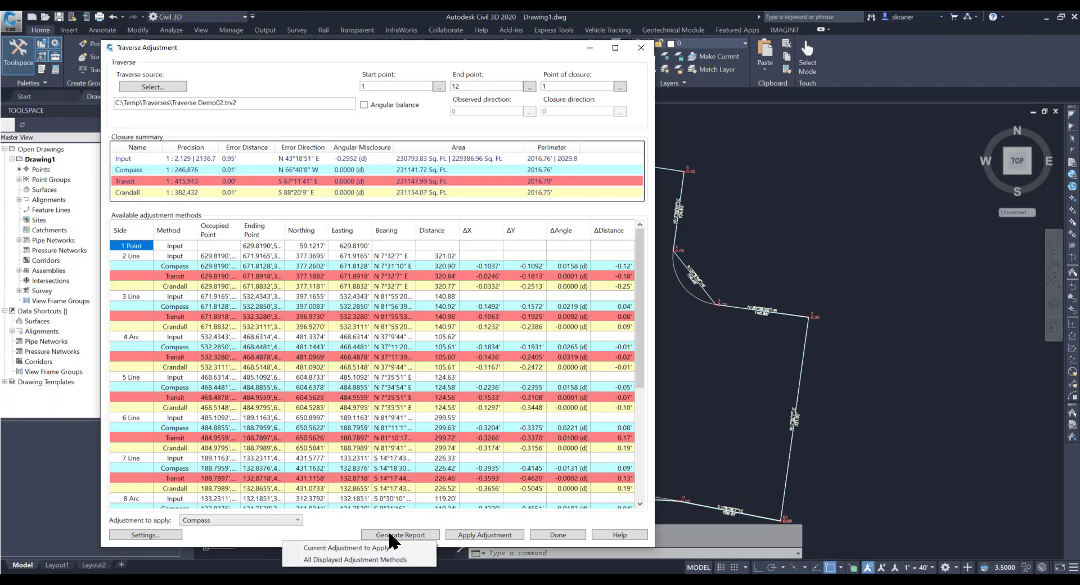
pyautogui.click(352, 548)
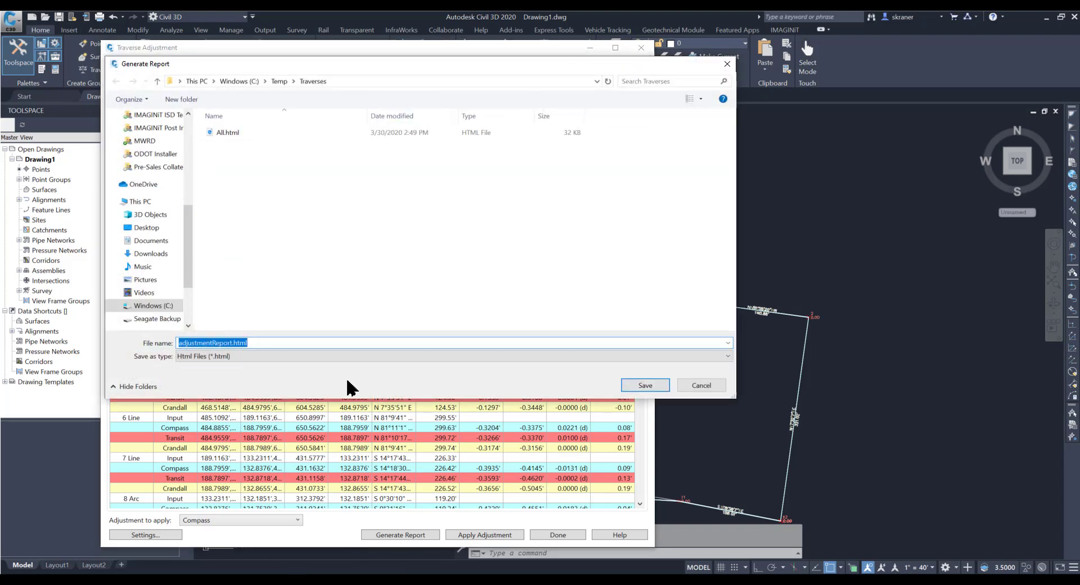
pyautogui.write('C')
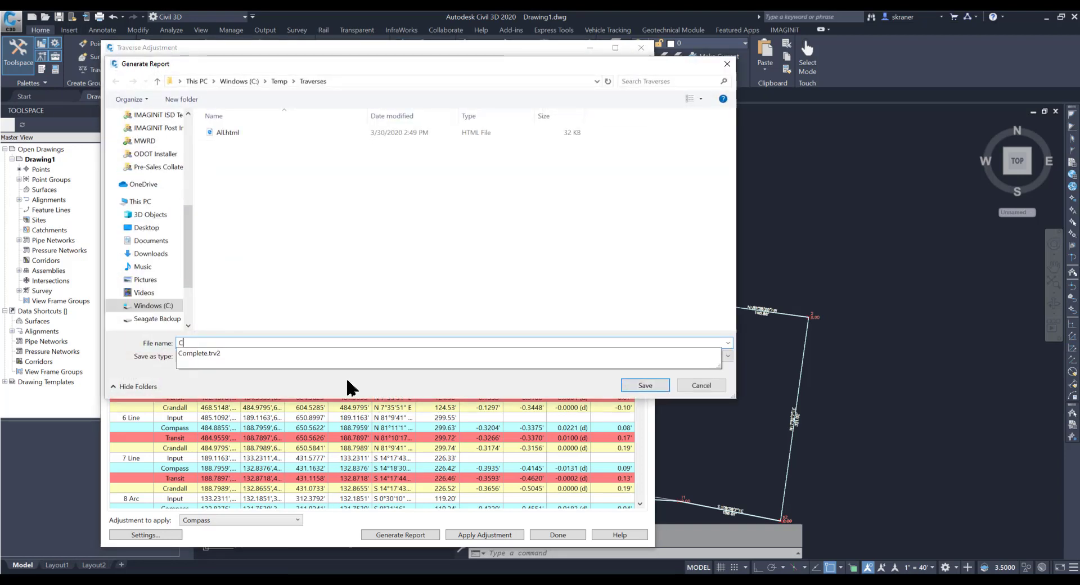
pyautogui.write('ompass')
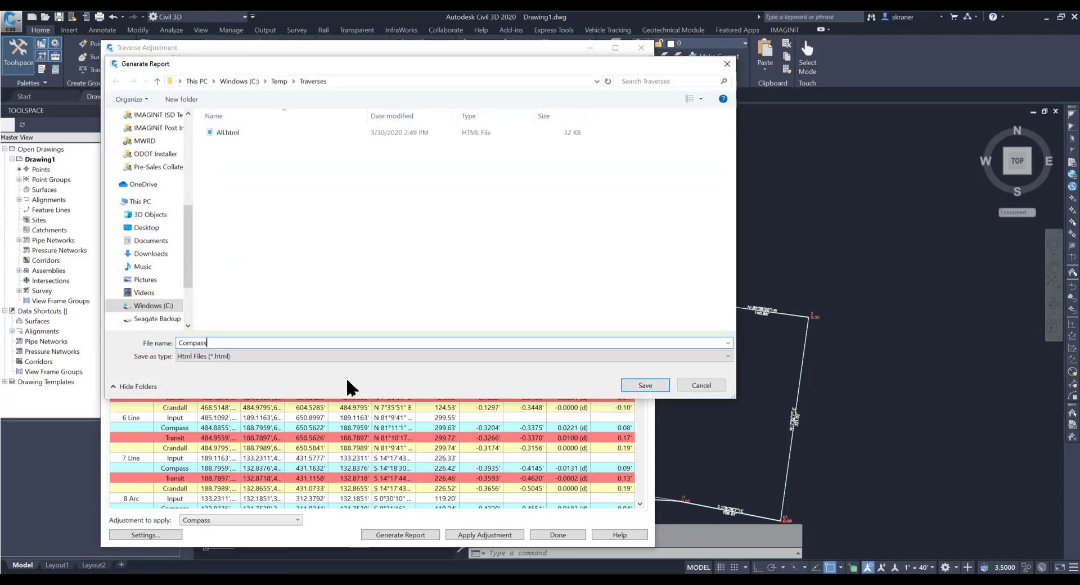
pyautogui.click(646, 385)
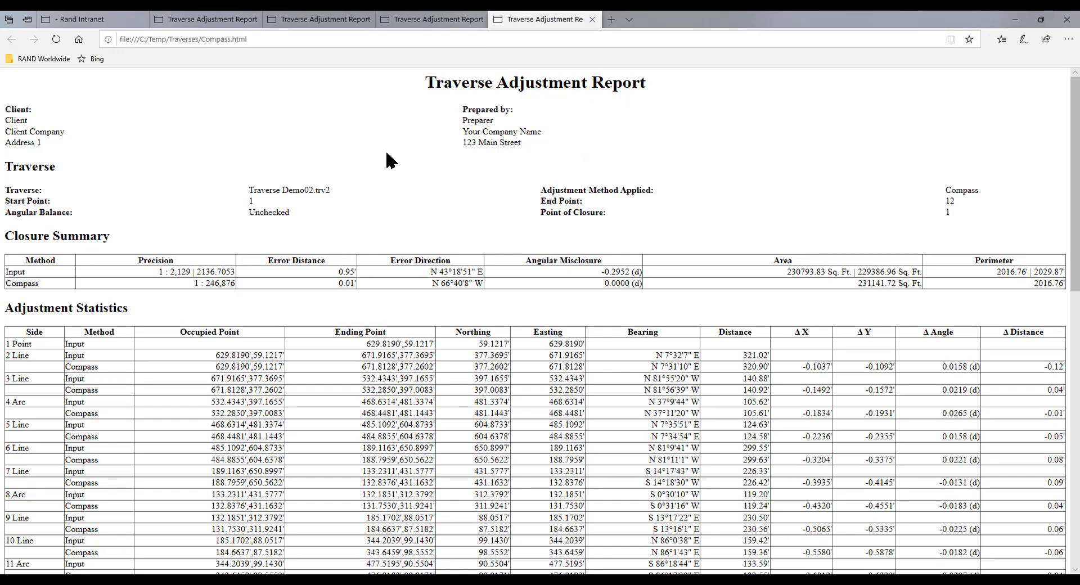
# Examine the closure summary, adjustment statistics and adjusted traverse plot in the Compass report, and return to Civil 3D.
pyautogui.scroll(-1, 315, 204)
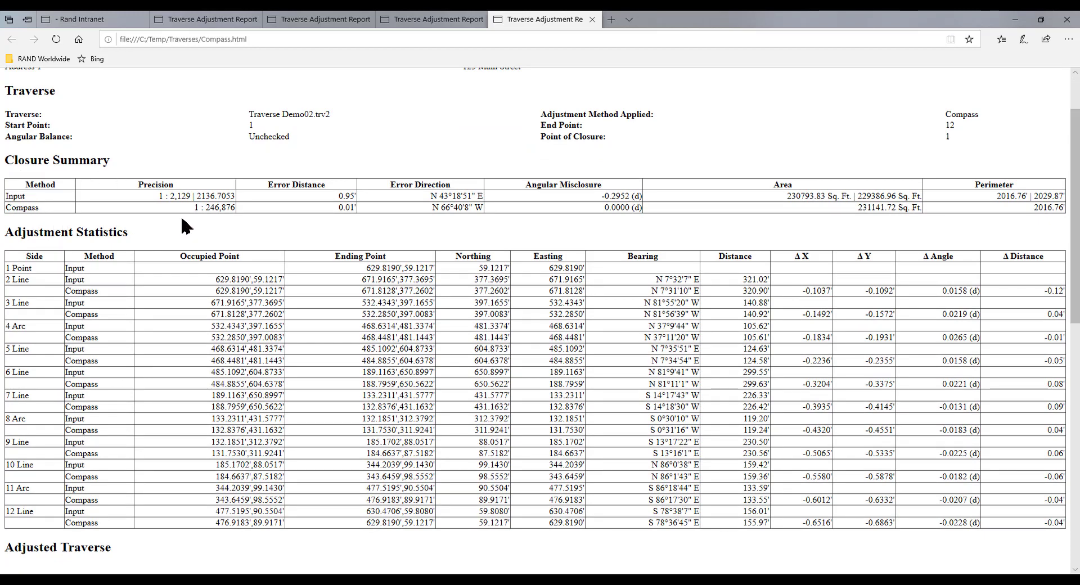
pyautogui.scroll(-1, 182, 219)
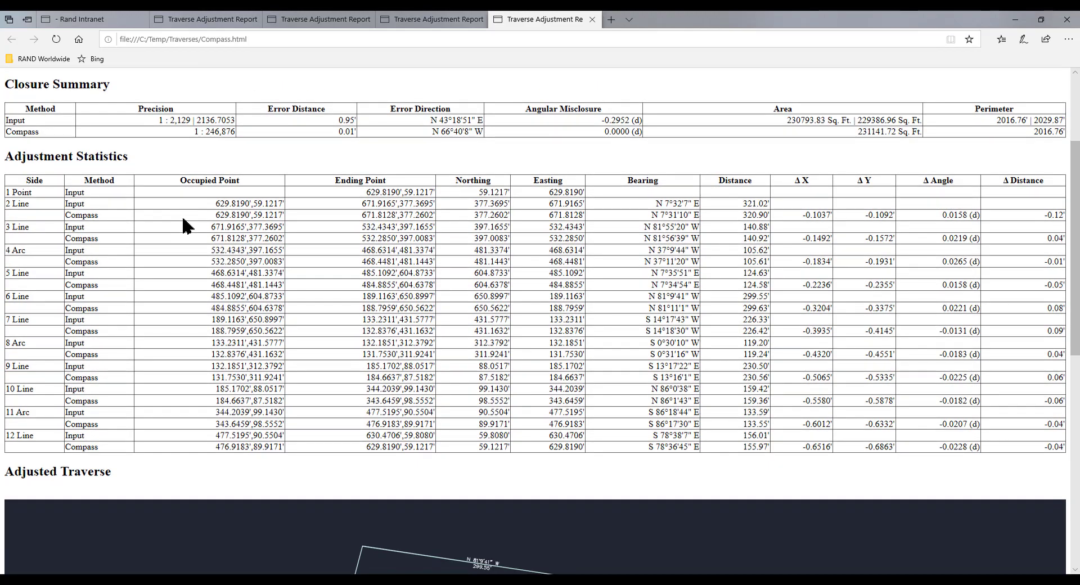
pyautogui.scroll(-4, 355, 308)
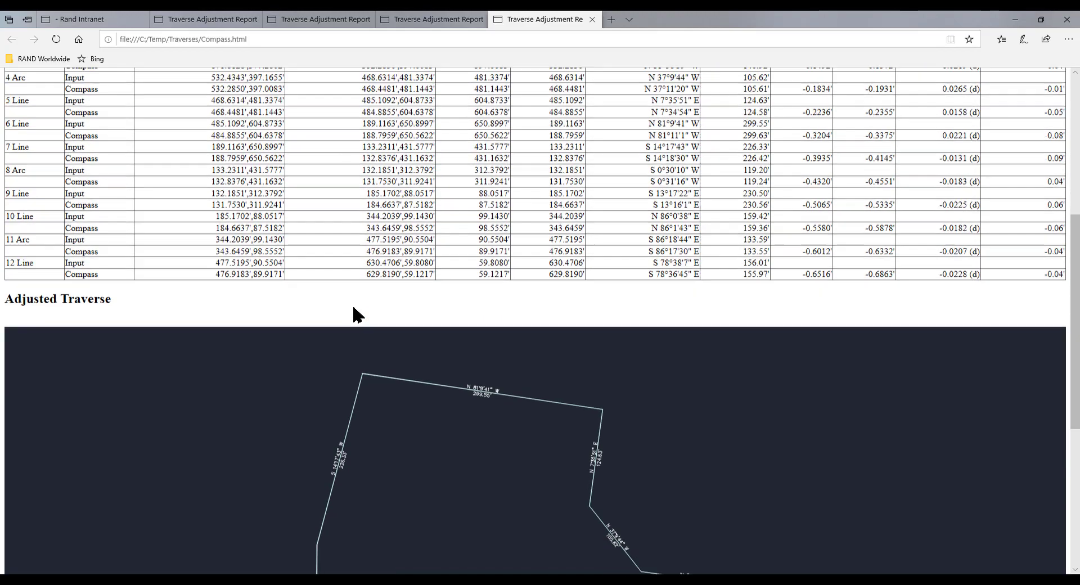
pyautogui.scroll(-4, 354, 309)
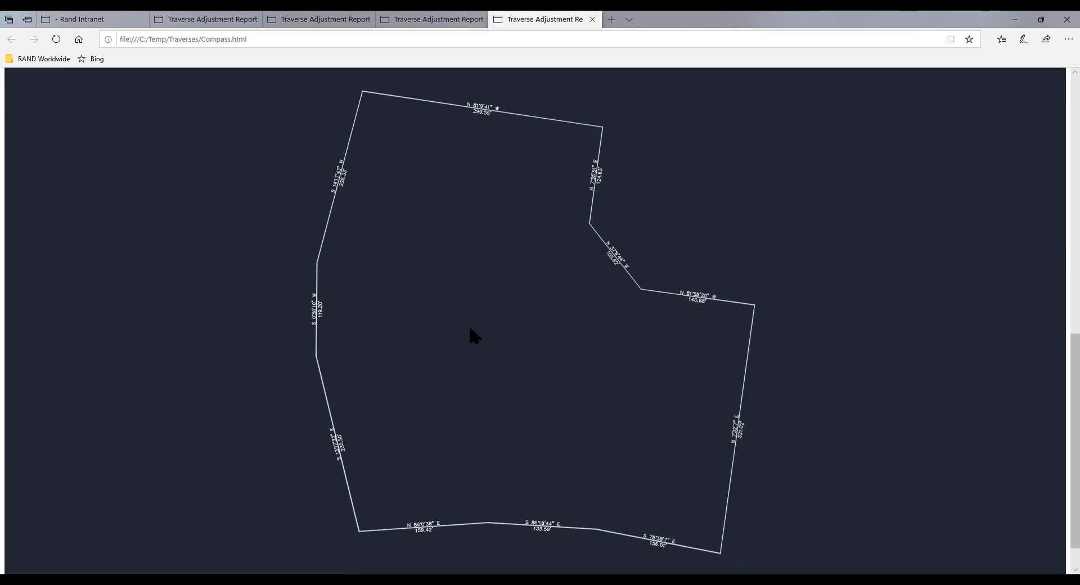
pyautogui.click(1016, 20)
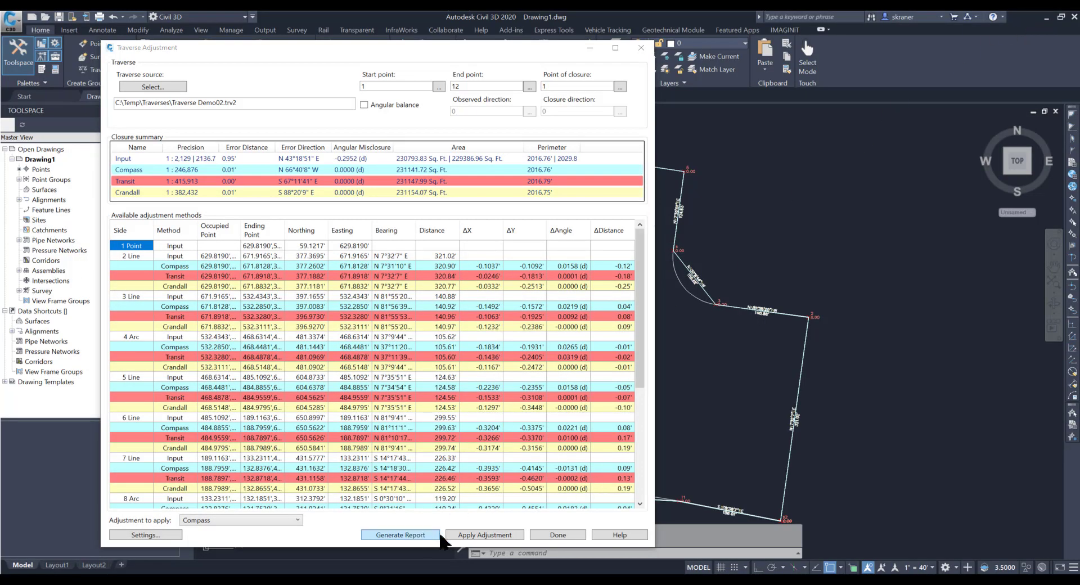
# Apply the Compass adjustment, save the adjusted traverse as Traverse Demo02-Compass.trv2 in the Traverses folder, and close the Traverse Adjustment tool.
pyautogui.click(498, 533)
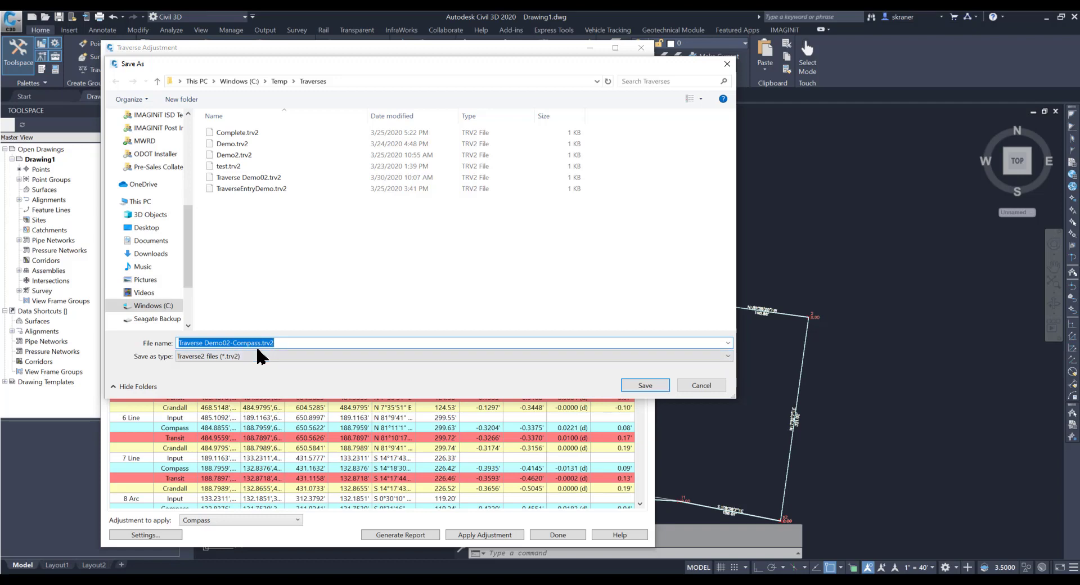
pyautogui.click(646, 385)
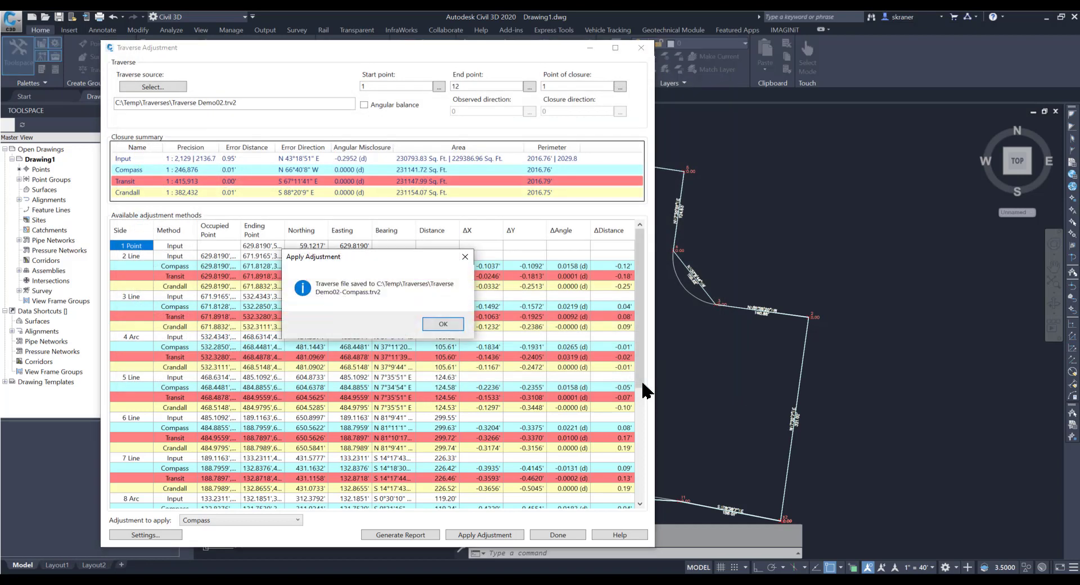
pyautogui.click(442, 325)
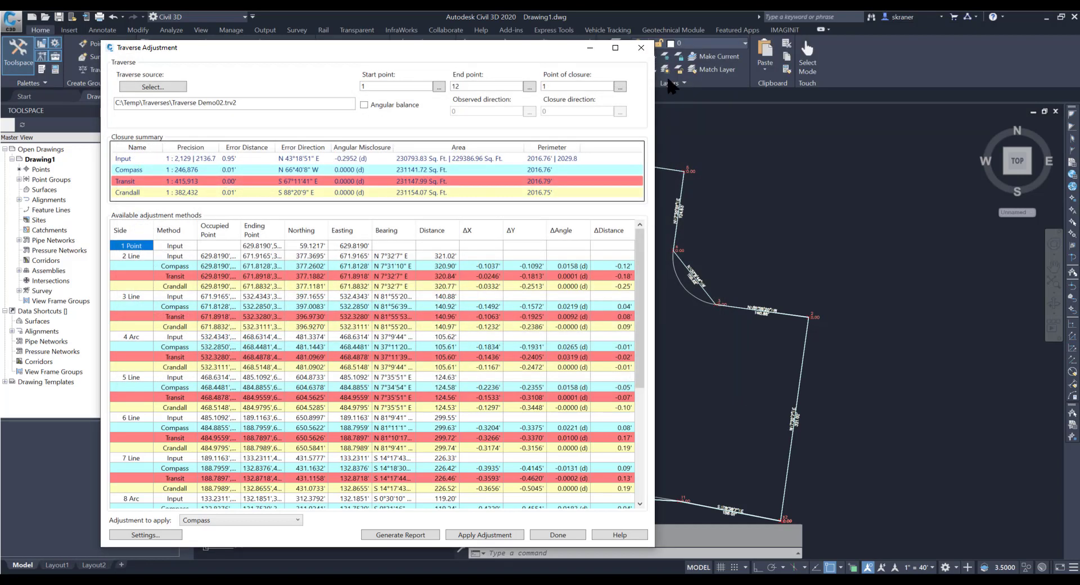
pyautogui.click(642, 48)
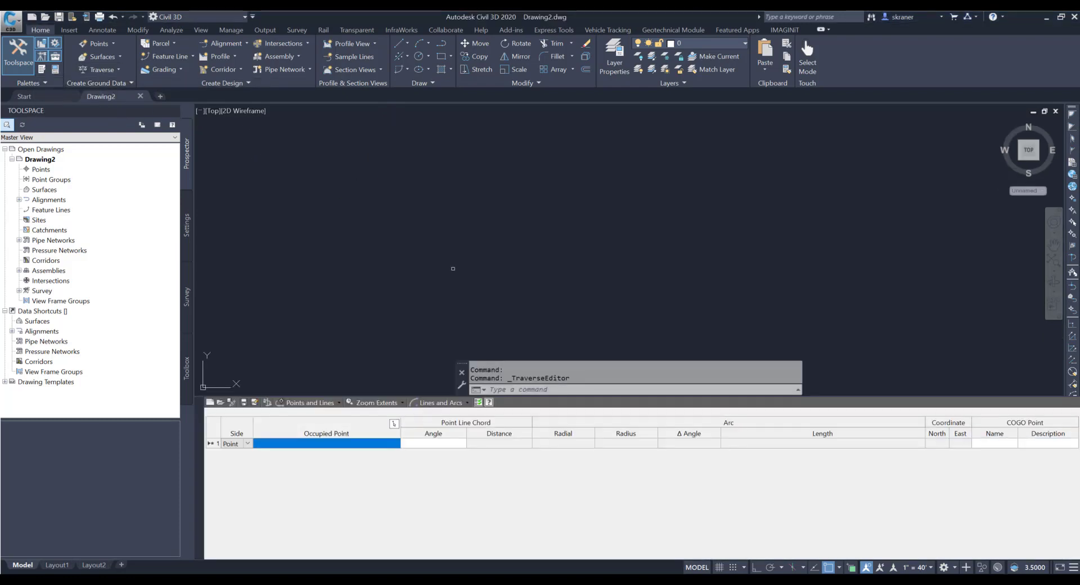
# Load the adjusted traverse file Traverse Demo02-Compass.trv2 into the Traverse Editor in Drawing2.
pyautogui.click(220, 403)
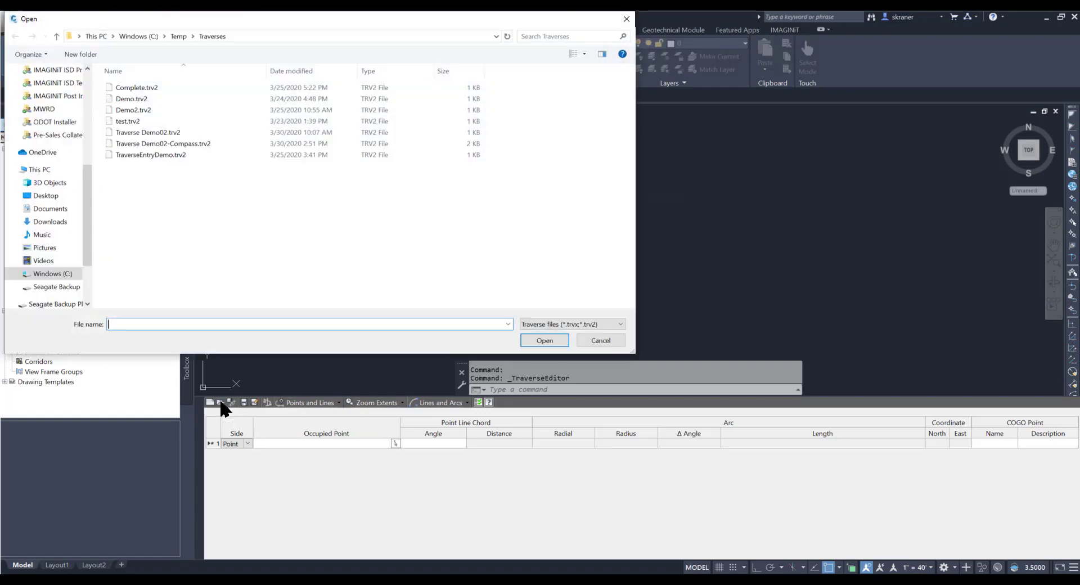
pyautogui.click(204, 145)
pyautogui.doubleClick(203, 144)
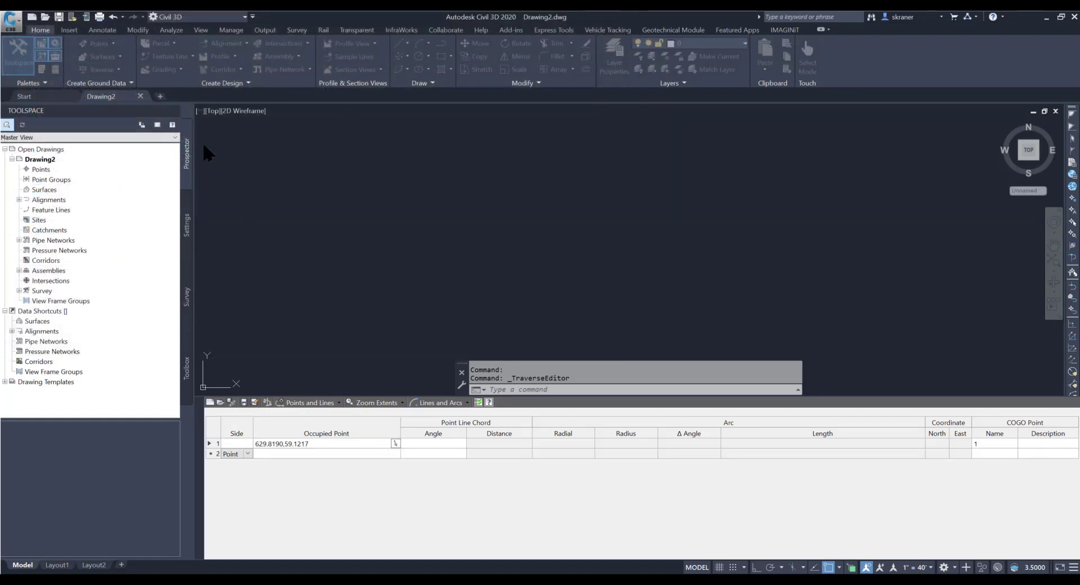